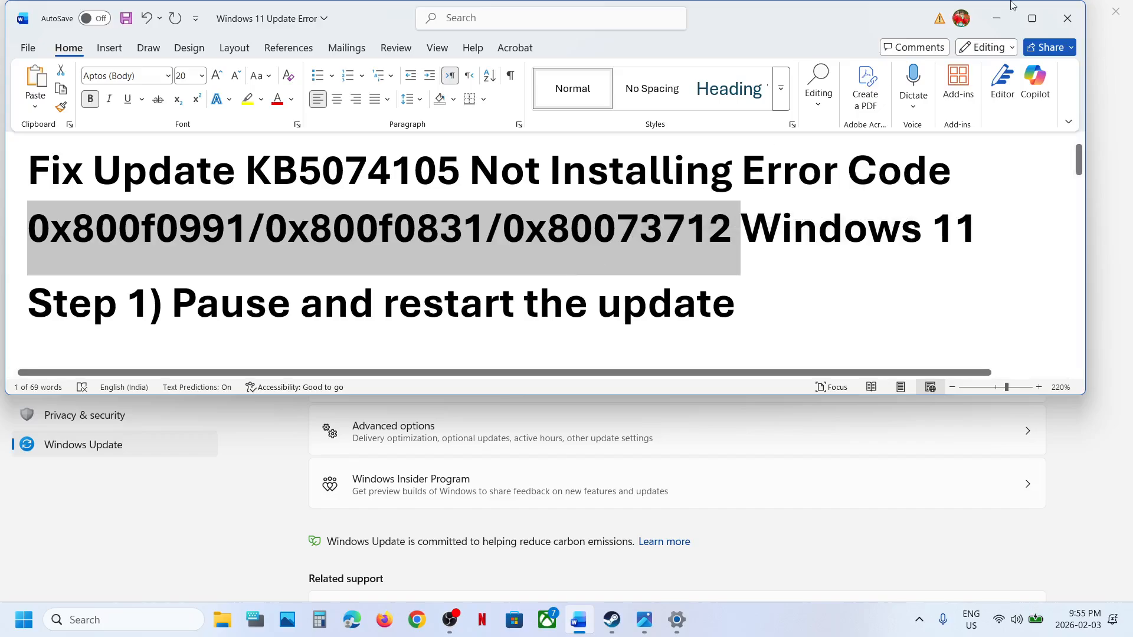
- Switch to the Windows Update page in Settings, pause updates for 1 week, and resume them
{"action": "left_click", "coordinate": [1120, 114]}
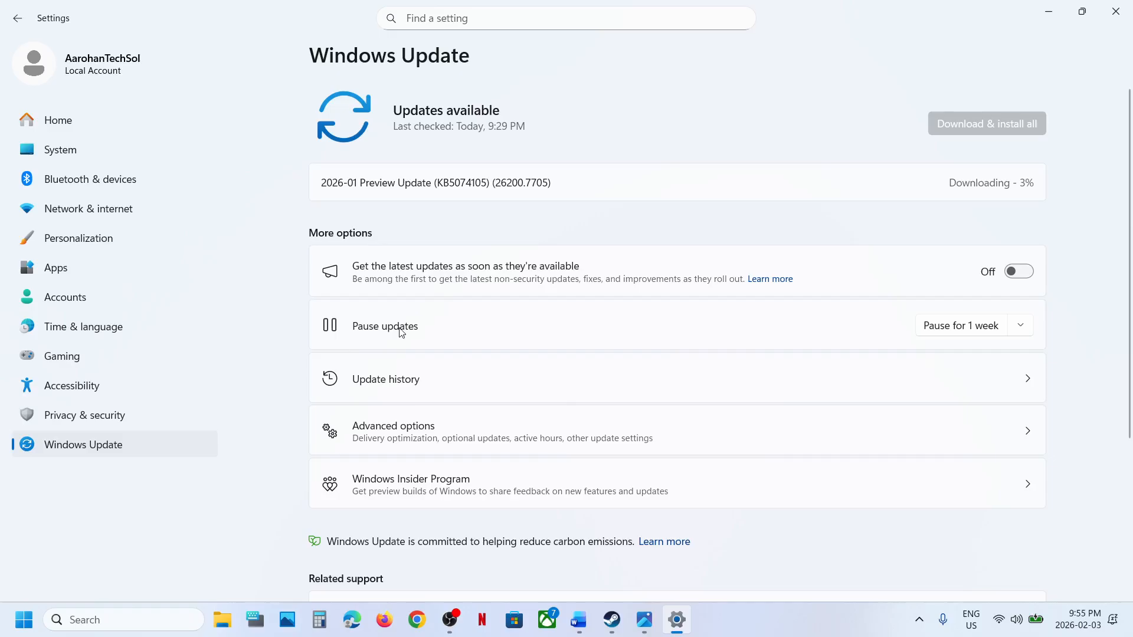
{"action": "left_click", "coordinate": [948, 331]}
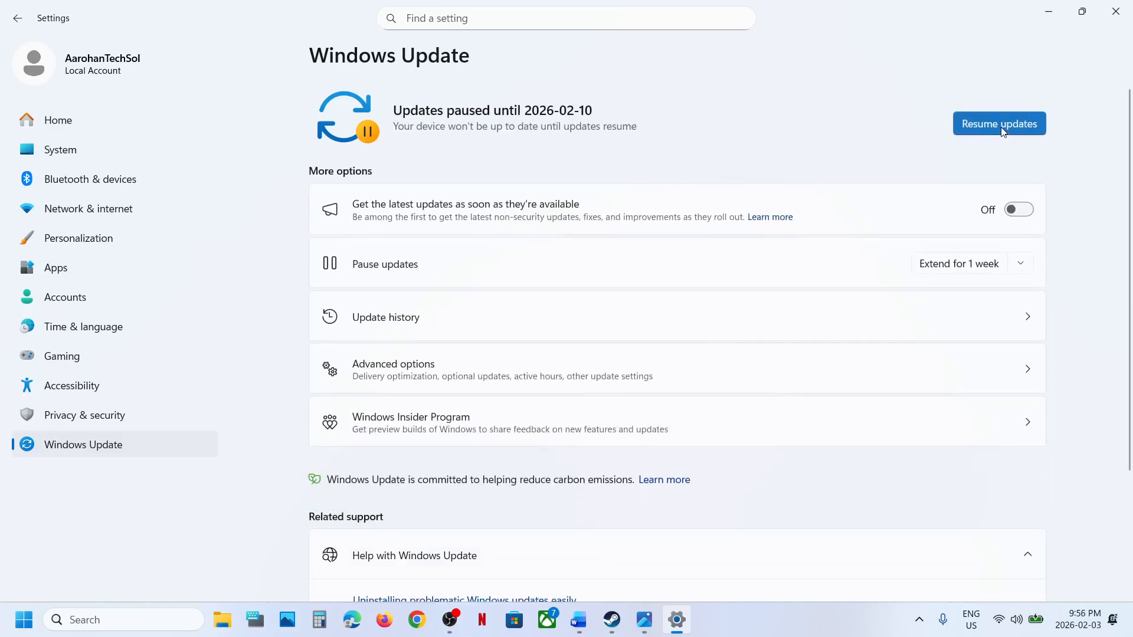
{"action": "left_click", "coordinate": [1003, 124]}
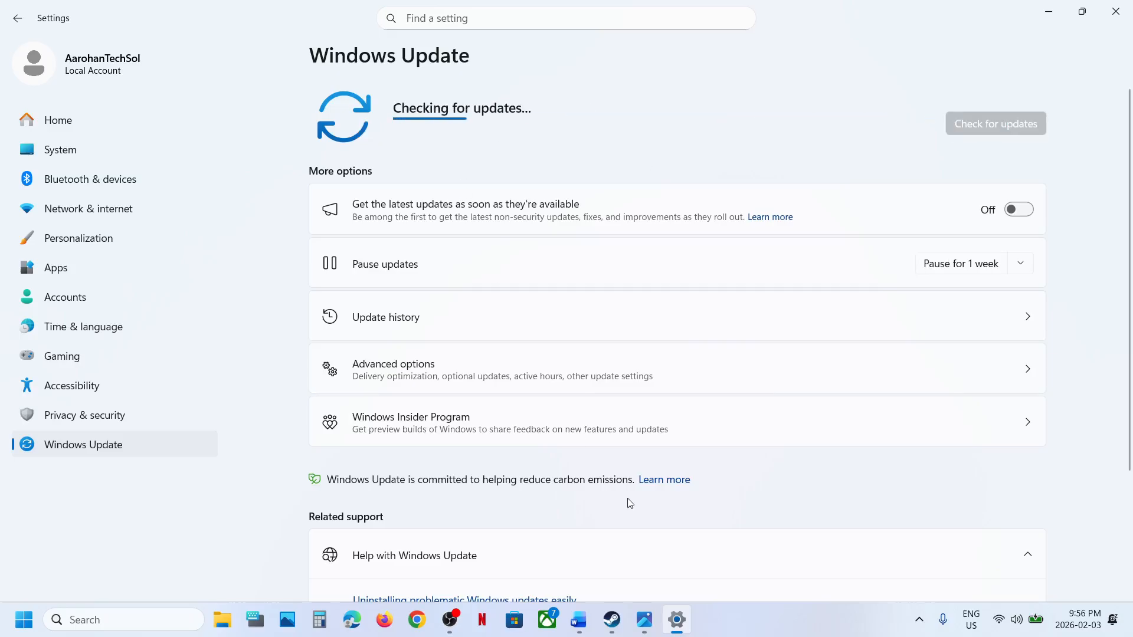
- Search Windows for "services" and open the Services console
{"action": "left_click", "coordinate": [113, 619]}
{"action": "type", "text": "services"}
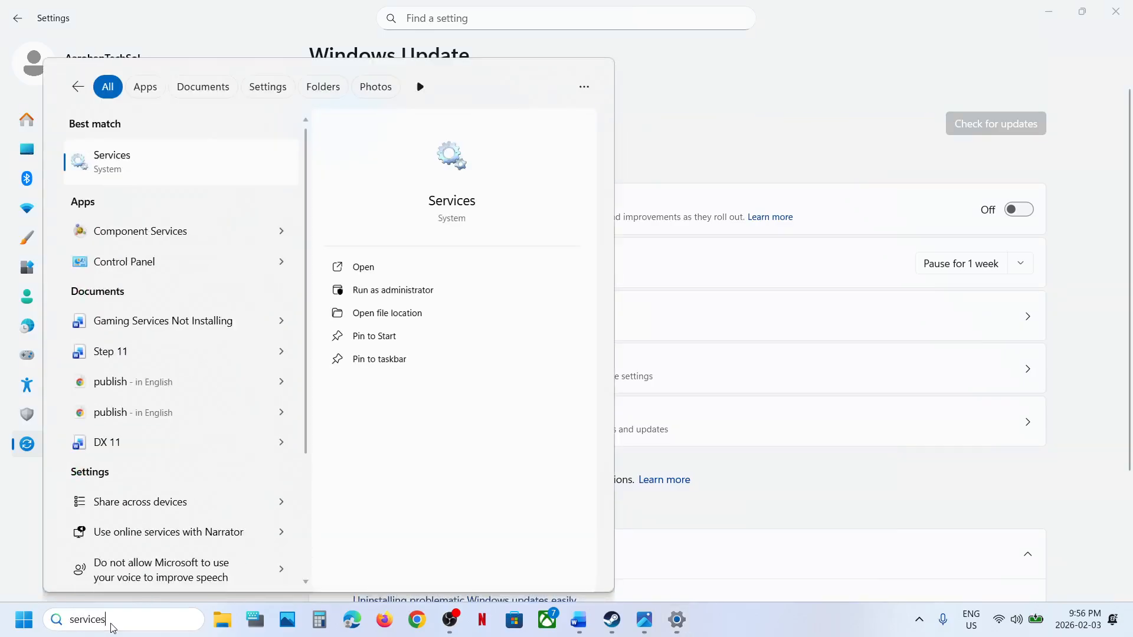
{"action": "key", "text": "Escape"}
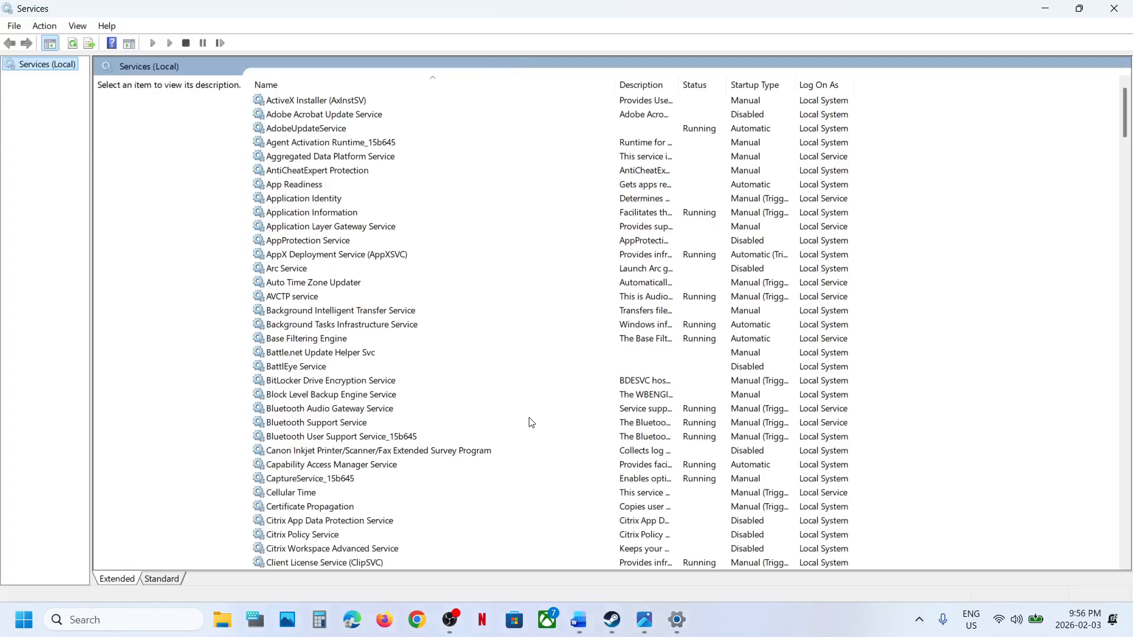
- Set the Windows Update service's startup type to Automatic and restart the service
{"action": "left_click", "coordinate": [395, 452]}
{"action": "key", "text": "w"}
{"action": "scroll", "coordinate": [395, 460], "scroll_direction": "down", "scroll_amount": 7}
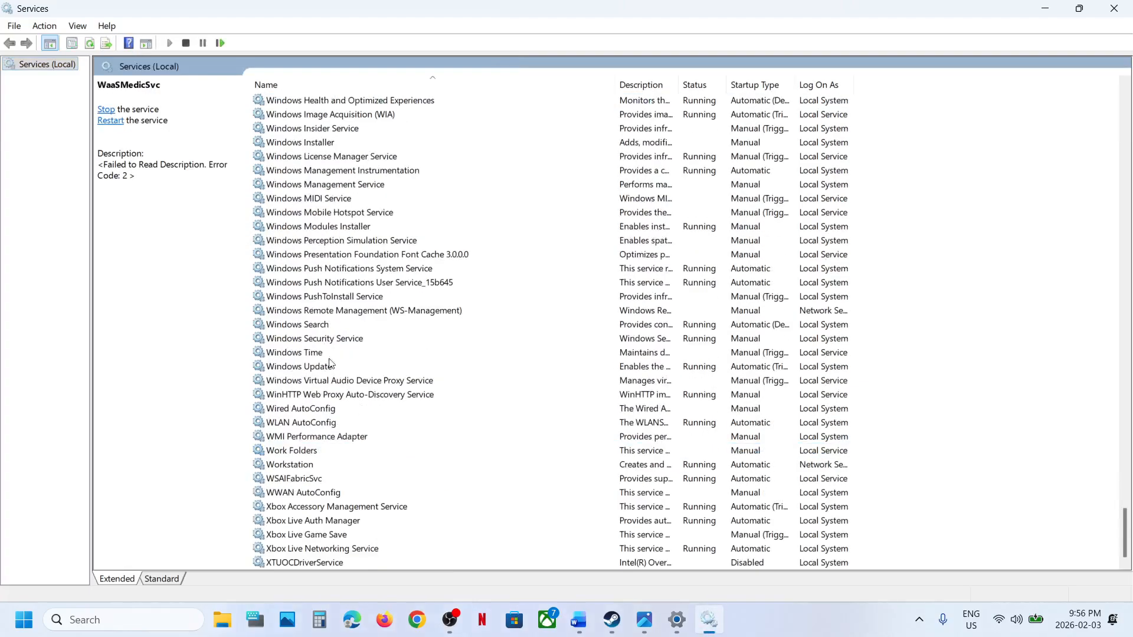
{"action": "left_click", "coordinate": [309, 358]}
{"action": "left_click", "coordinate": [314, 363]}
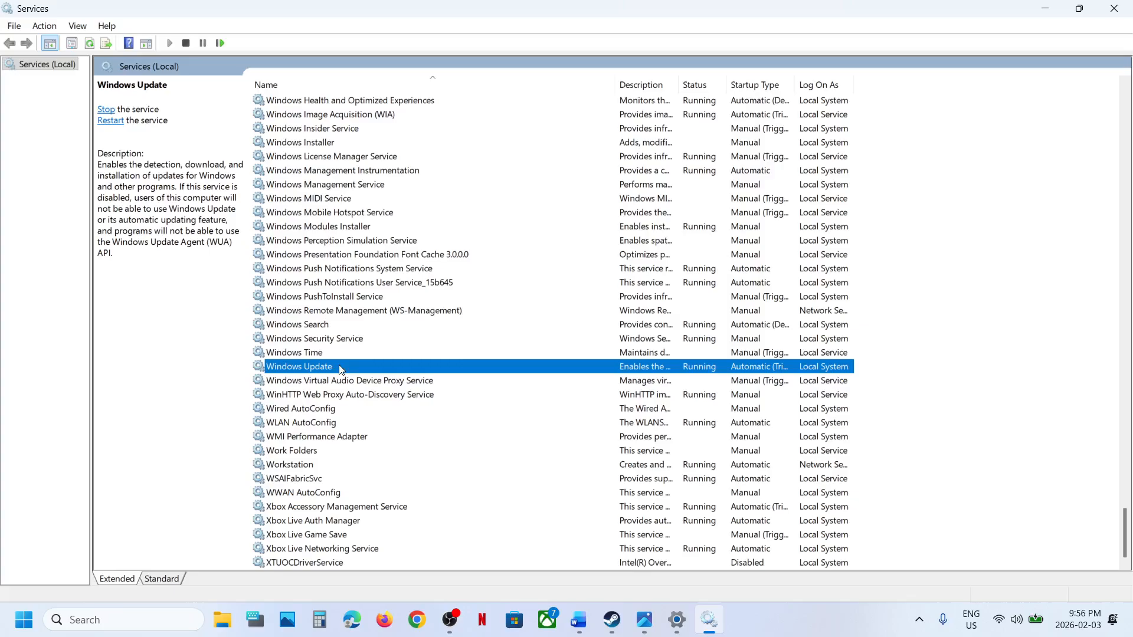
{"action": "double_click", "coordinate": [344, 368]}
{"action": "left_click", "coordinate": [539, 292]}
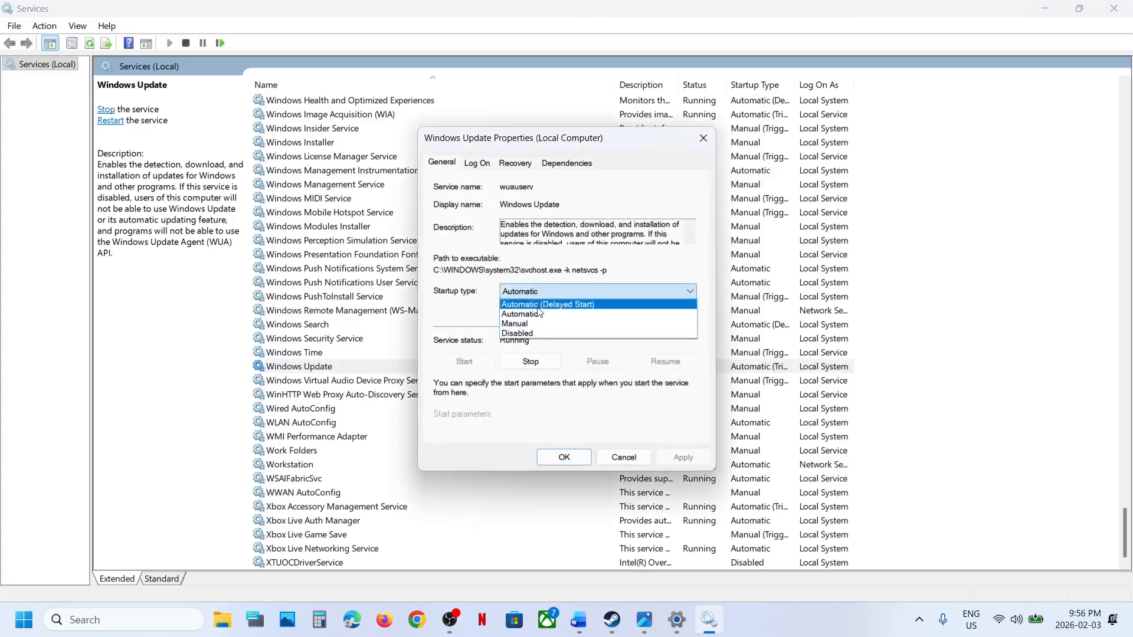
{"action": "left_click", "coordinate": [538, 314]}
{"action": "left_click", "coordinate": [682, 457]}
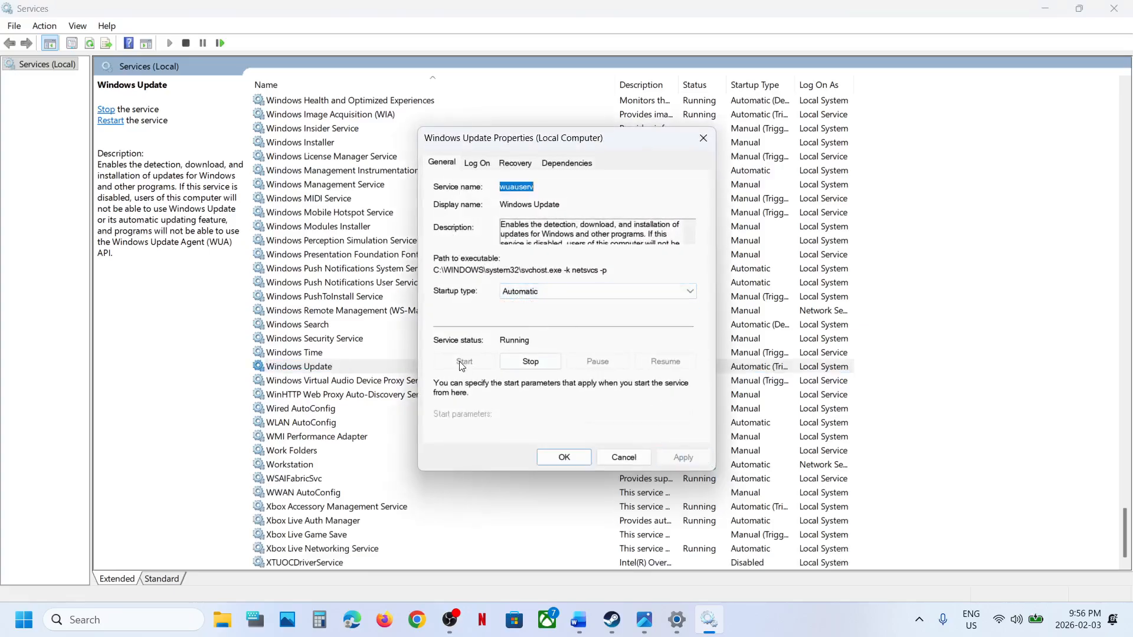
{"action": "left_click", "coordinate": [548, 459]}
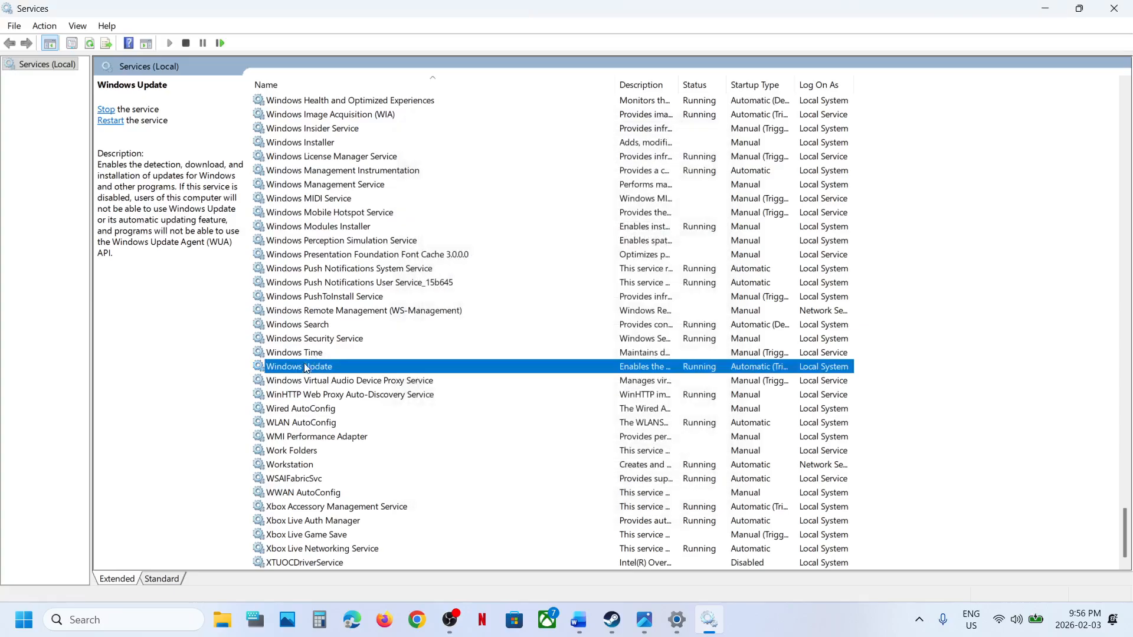
{"action": "right_click", "coordinate": [304, 366]}
{"action": "left_click", "coordinate": [345, 442]}
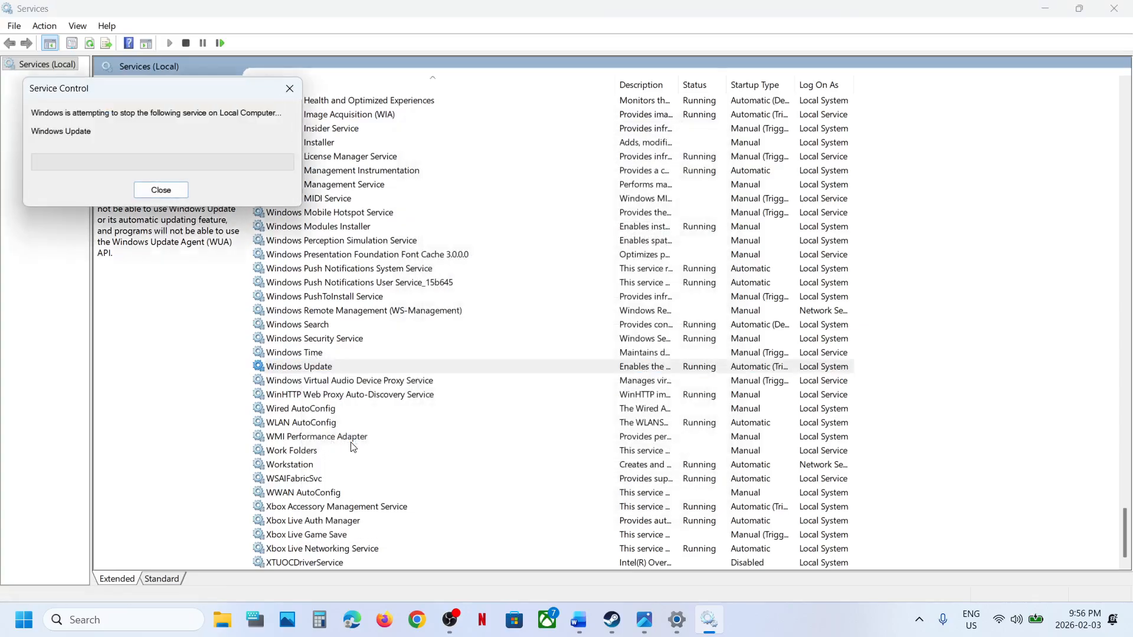
- Set the App Readiness service's startup type to Automatic and apply the change
{"action": "left_click", "coordinate": [403, 271]}
{"action": "key", "text": "Home"}
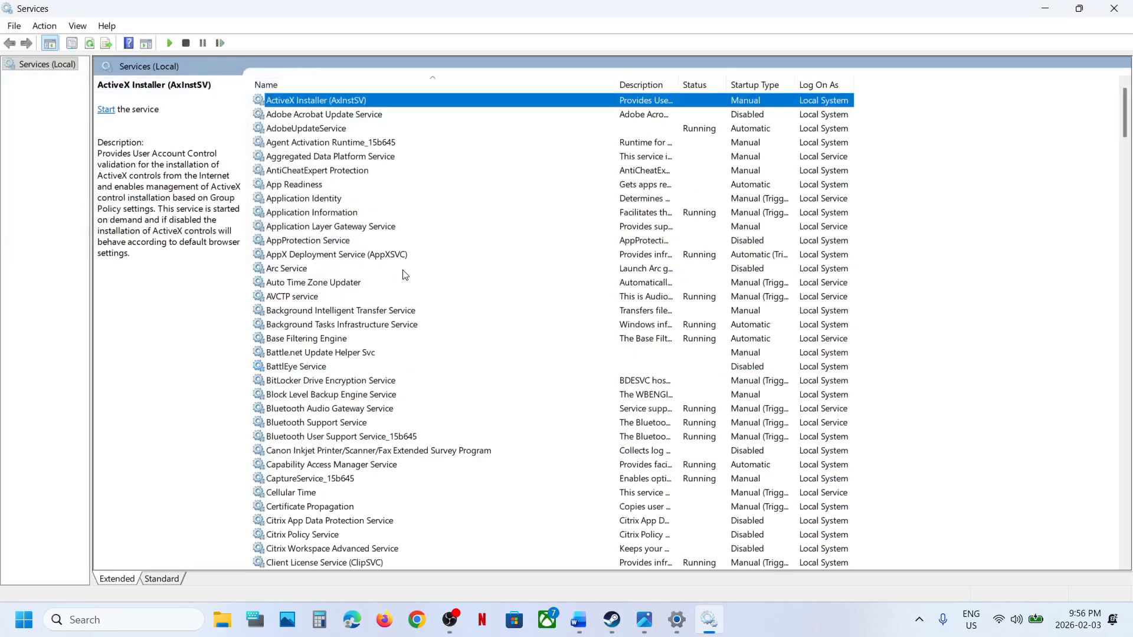
{"action": "left_click", "coordinate": [286, 184]}
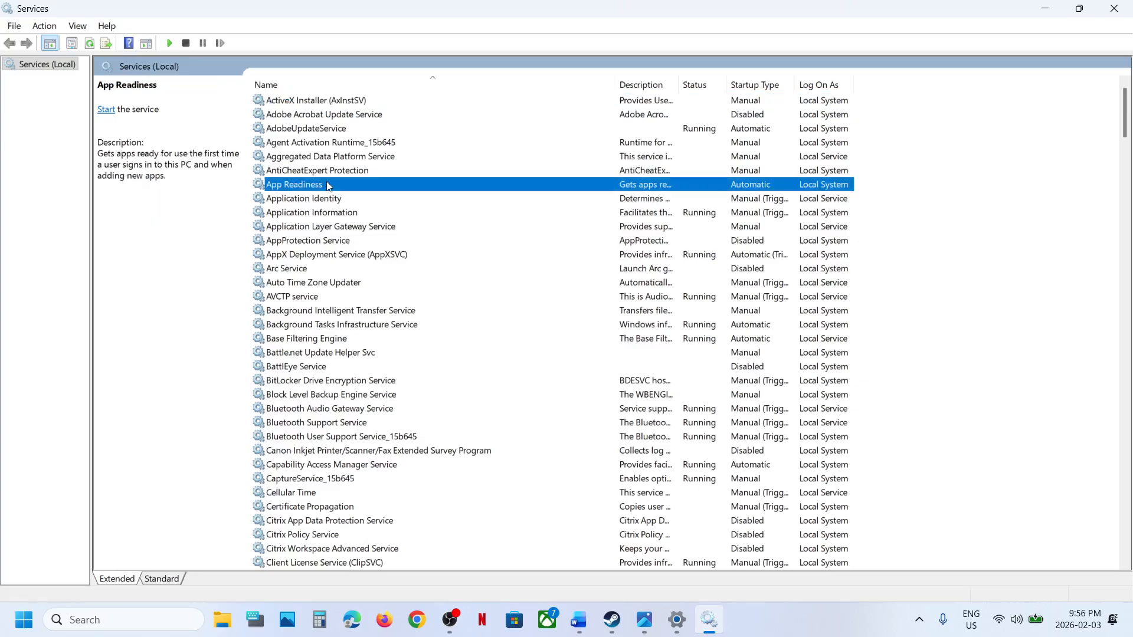
{"action": "double_click", "coordinate": [329, 186]}
{"action": "left_click", "coordinate": [534, 291]}
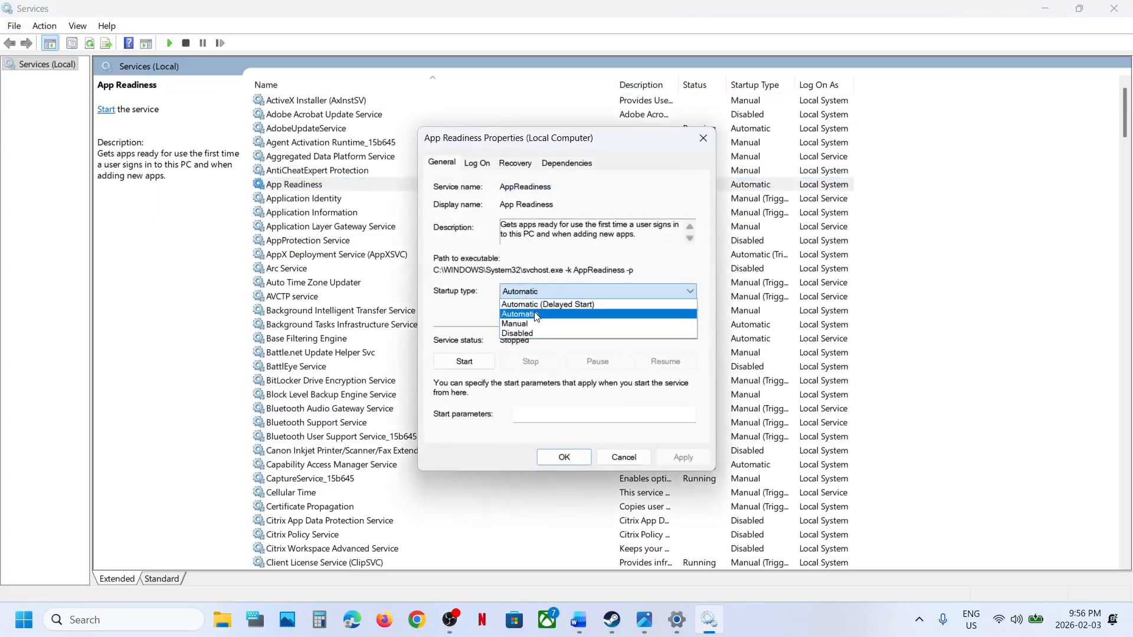
{"action": "left_click", "coordinate": [537, 314]}
{"action": "left_click", "coordinate": [683, 457]}
- Start the App Readiness service, close its properties, and restart it
{"action": "left_click", "coordinate": [481, 366]}
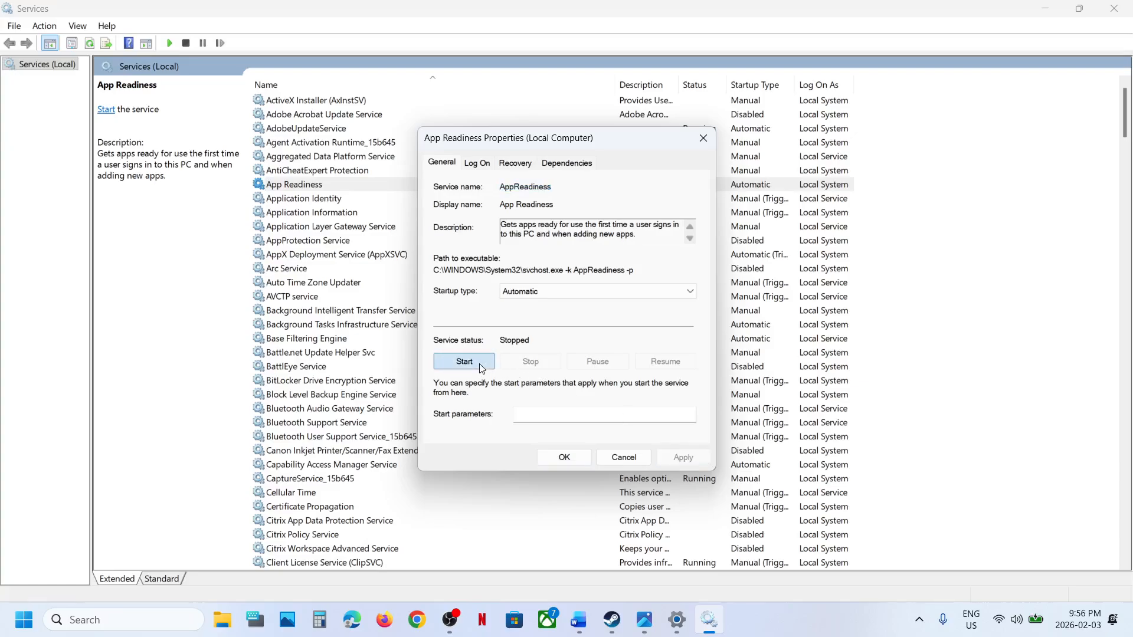
{"action": "left_click", "coordinate": [566, 457]}
{"action": "right_click", "coordinate": [319, 184]}
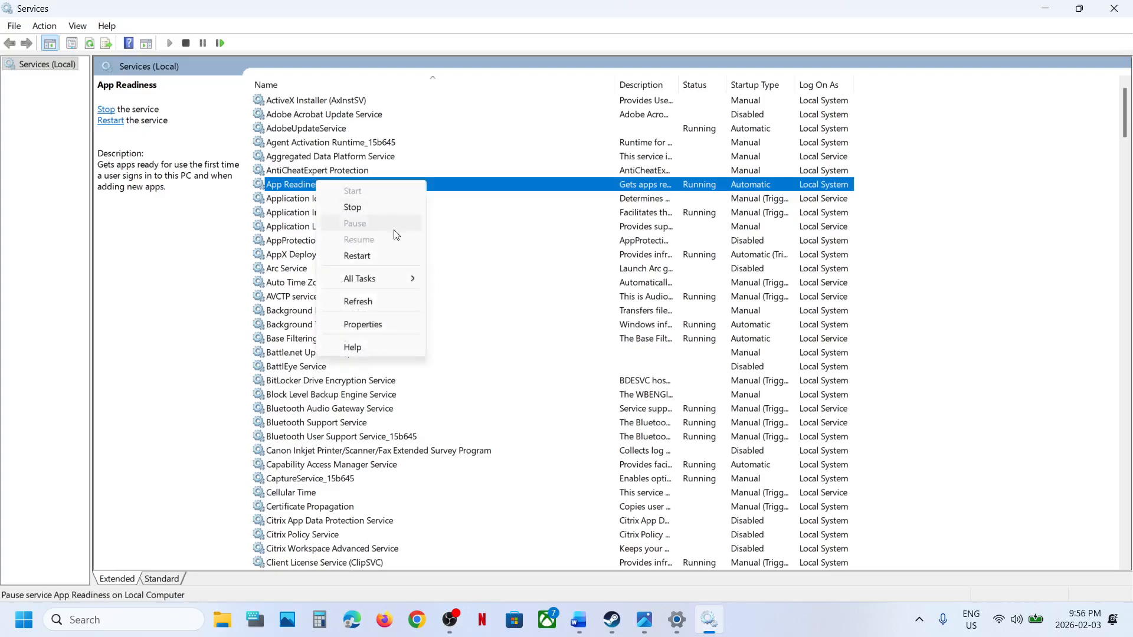
{"action": "left_click", "coordinate": [373, 260]}
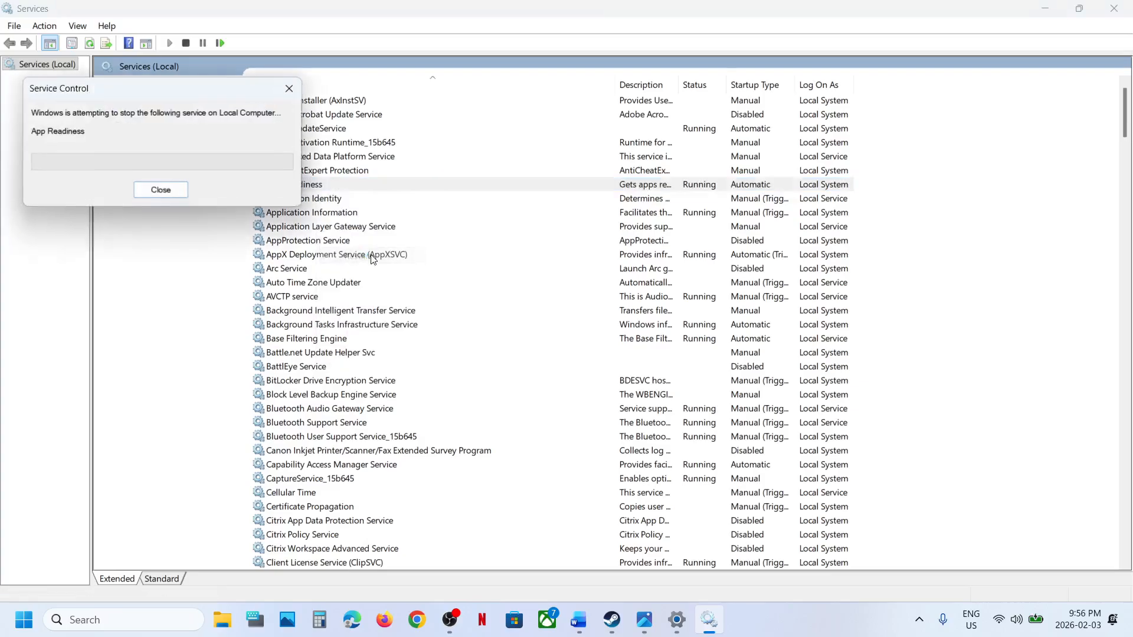
- Set the Background Intelligent Transfer Service's startup type to Automatic and apply the change
{"action": "left_click", "coordinate": [431, 310]}
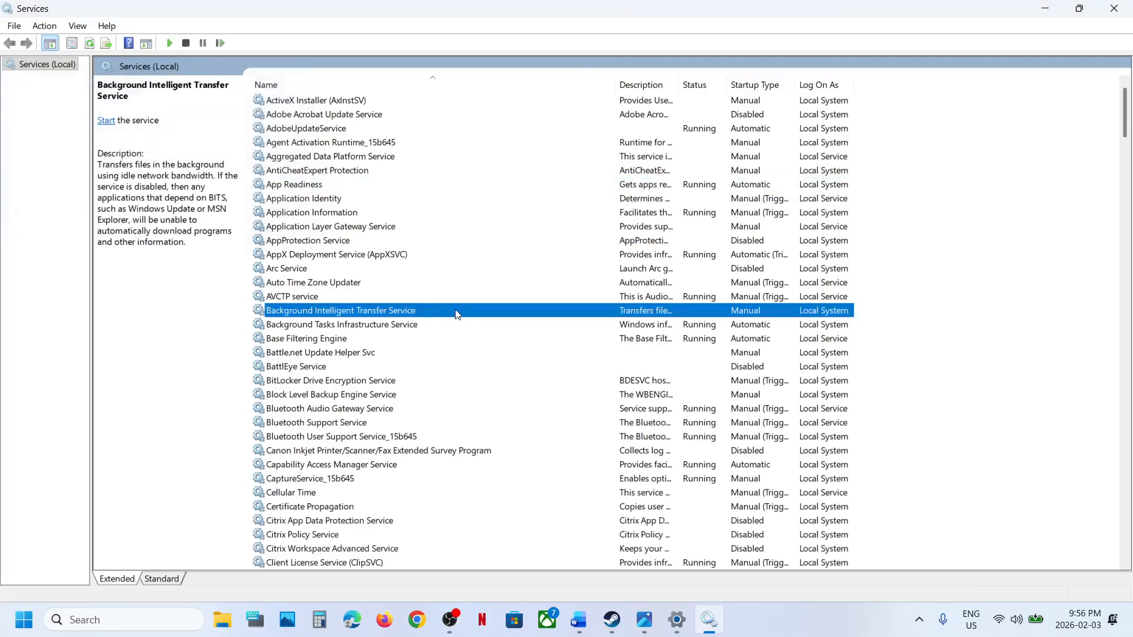
{"action": "double_click", "coordinate": [454, 313]}
{"action": "left_click", "coordinate": [582, 291]}
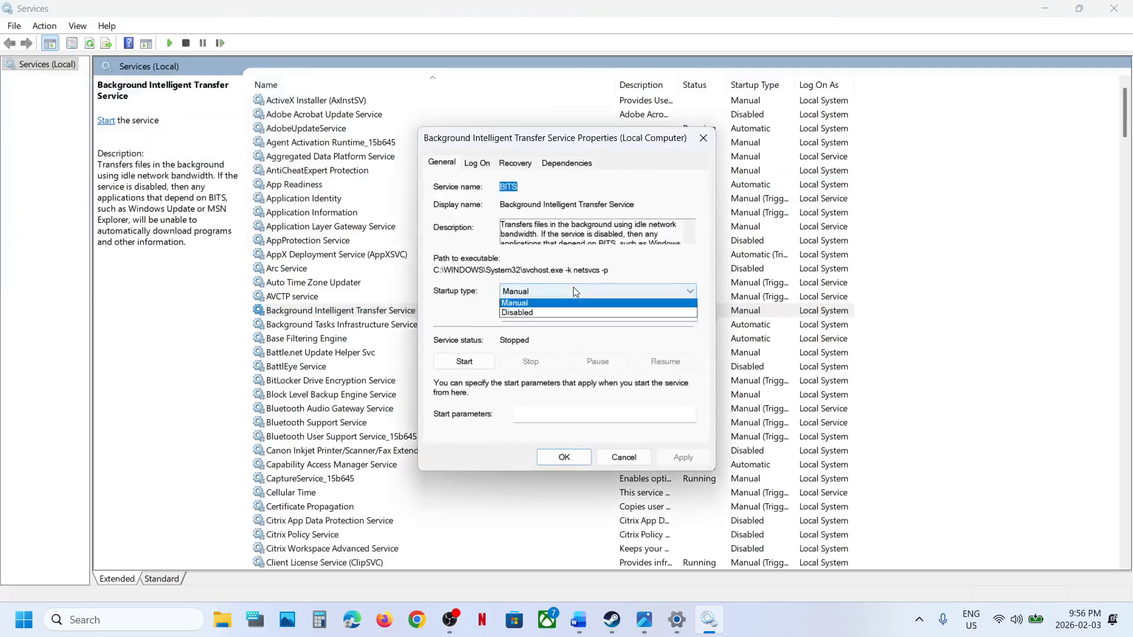
{"action": "left_click", "coordinate": [546, 316]}
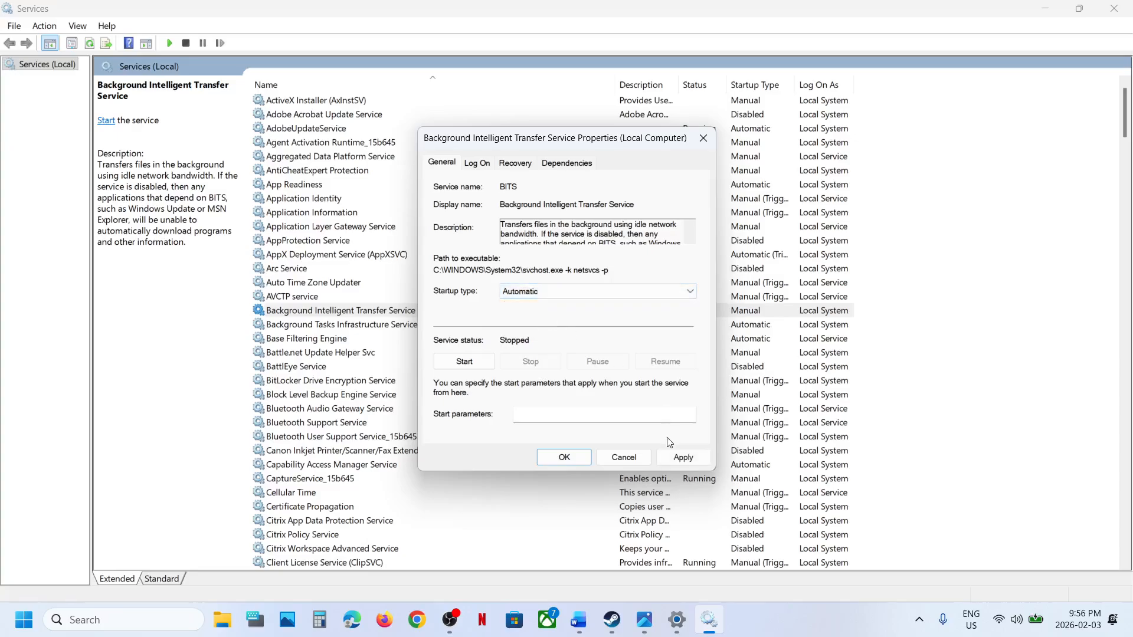
{"action": "left_click", "coordinate": [680, 457]}
- Start the Background Intelligent Transfer Service, close its properties, and restart it
{"action": "left_click", "coordinate": [465, 360]}
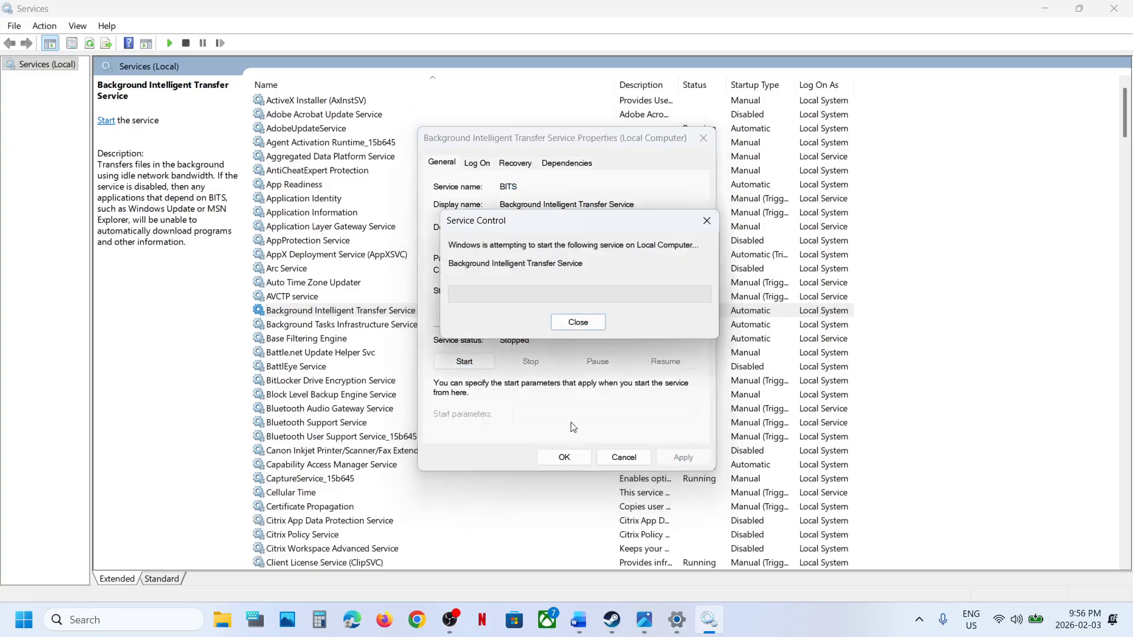
{"action": "left_click", "coordinate": [564, 459]}
{"action": "right_click", "coordinate": [379, 315]}
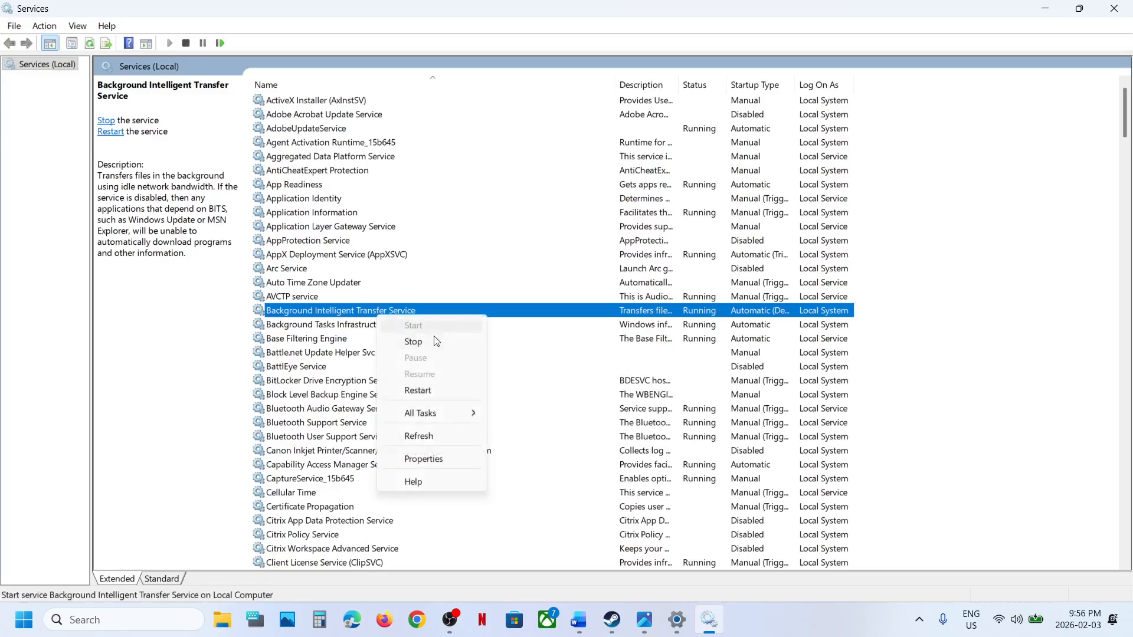
{"action": "left_click", "coordinate": [418, 390]}
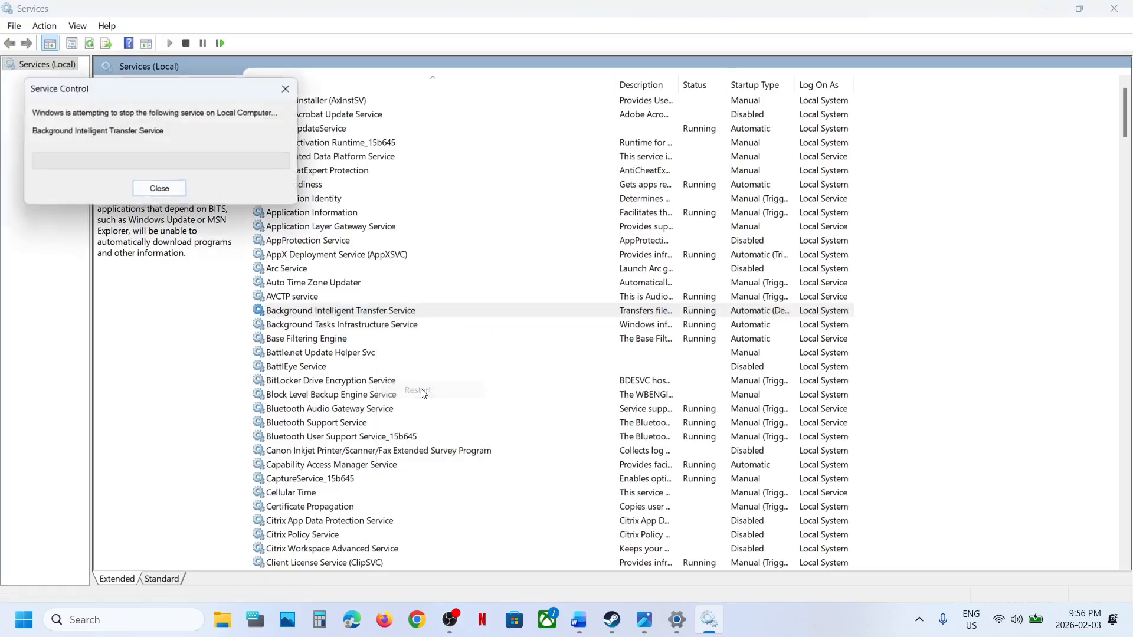
- Return to Windows Update in Settings and start the download and installation of the 2026-01 Preview Update (KB5074105)
{"action": "left_click", "coordinate": [677, 621]}
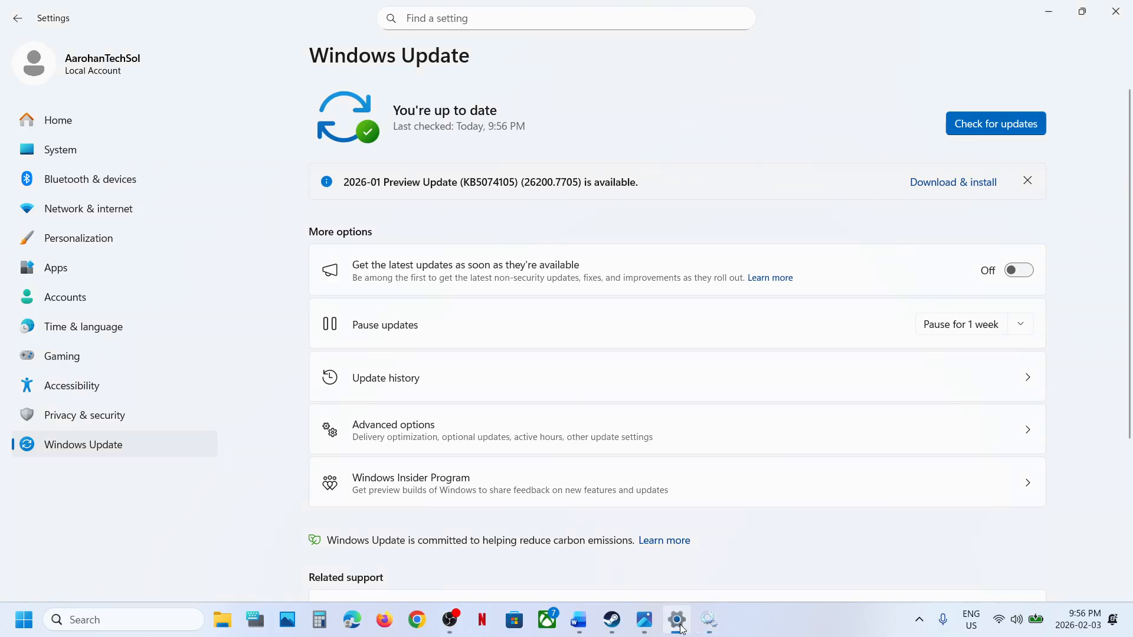
{"action": "left_click", "coordinate": [951, 182]}
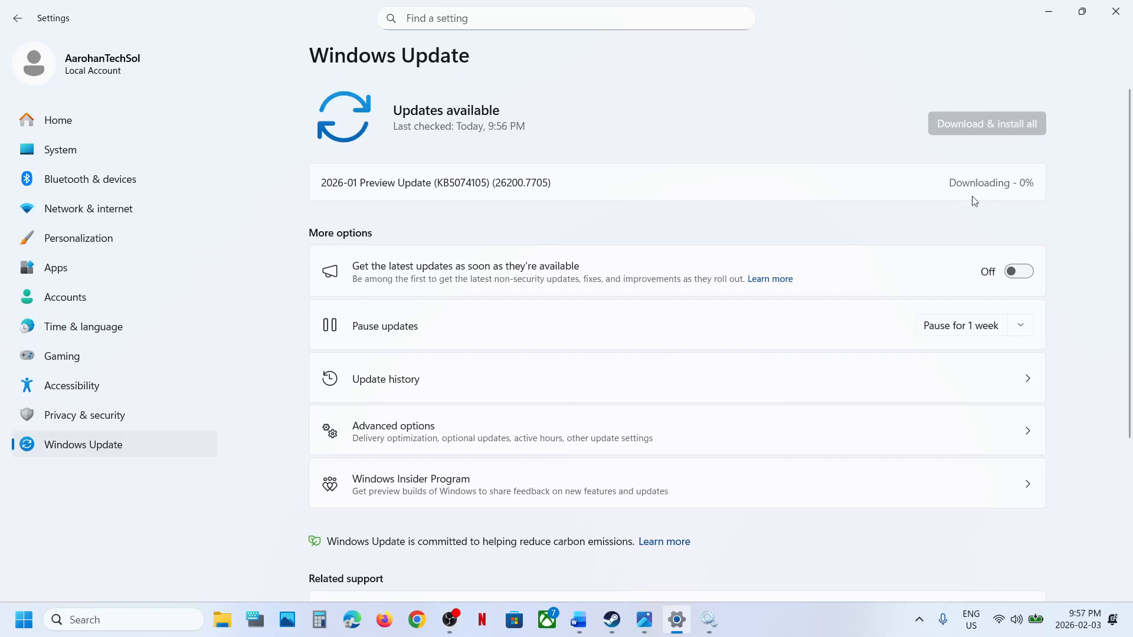
- Switch to the Word document and find the SFC and DISM commands under Step 3
{"action": "left_click", "coordinate": [578, 620]}
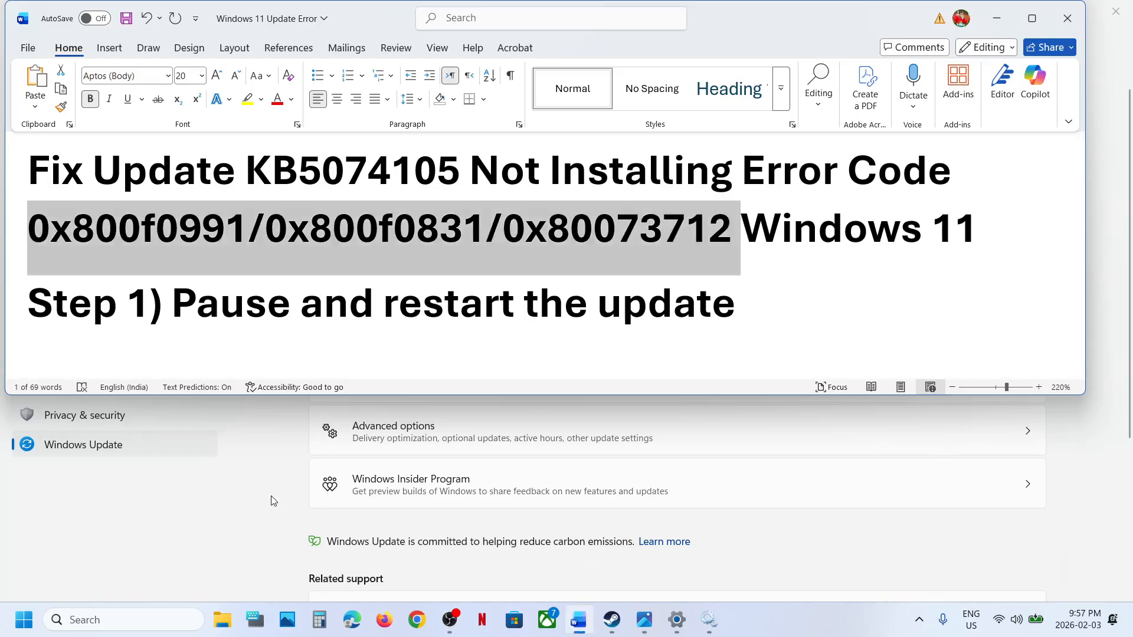
{"action": "scroll", "coordinate": [324, 319], "scroll_direction": "down", "scroll_amount": 5}
{"action": "scroll", "coordinate": [324, 319], "scroll_direction": "down", "scroll_amount": 4}
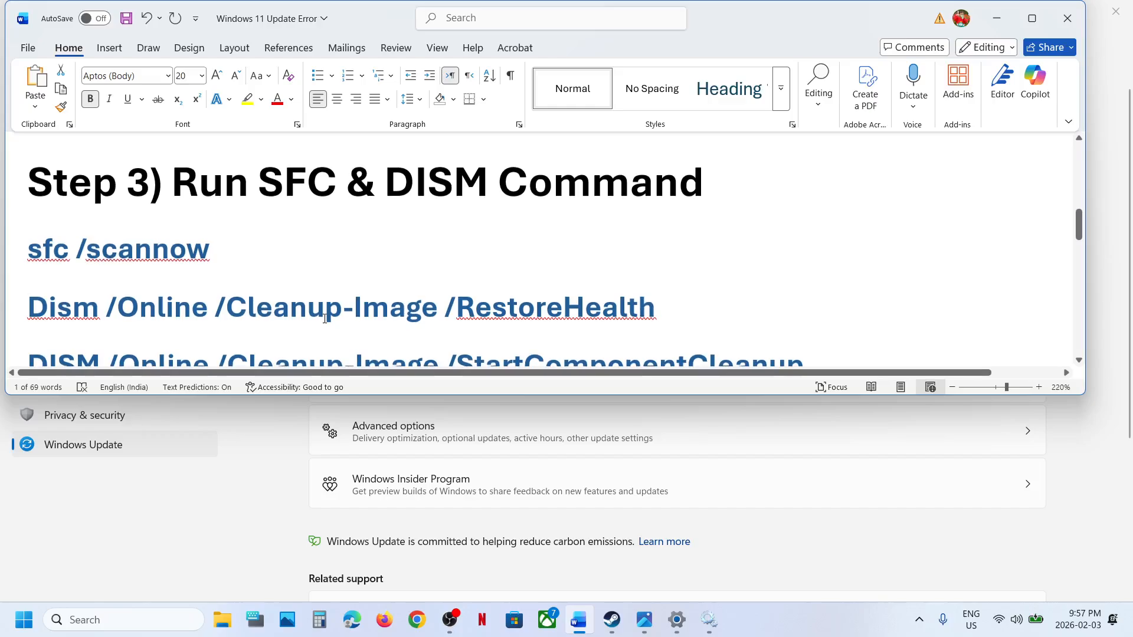
- Search Windows for "cmd" and open Command Prompt as administrator, allowing it to make changes
{"action": "left_click", "coordinate": [119, 619]}
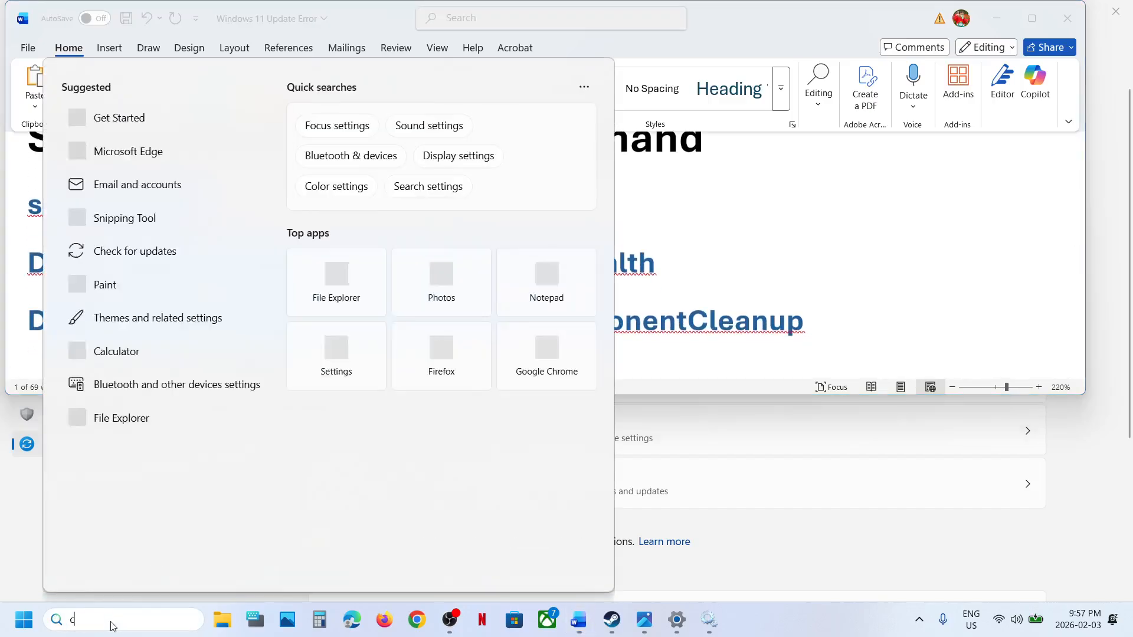
{"action": "type", "text": "cmd"}
{"action": "right_click", "coordinate": [168, 169]}
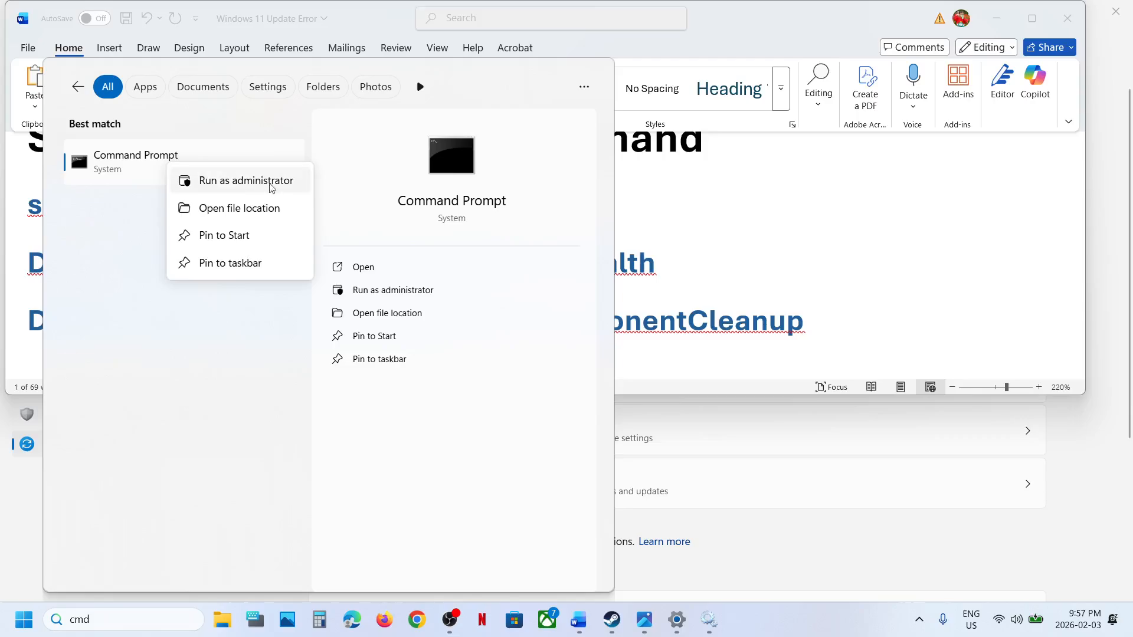
{"action": "left_click", "coordinate": [223, 180]}
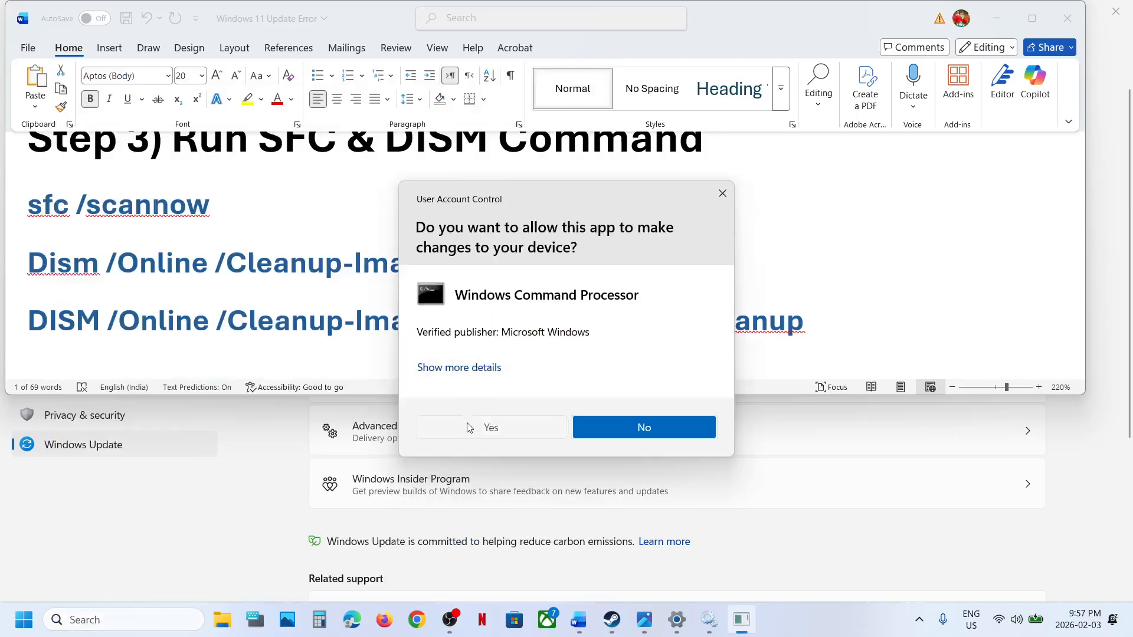
{"action": "left_click", "coordinate": [469, 427]}
- Copy the sfc /scannow command from the Word document and run it in the administrator Command Prompt
{"action": "triple_click", "coordinate": [72, 210]}
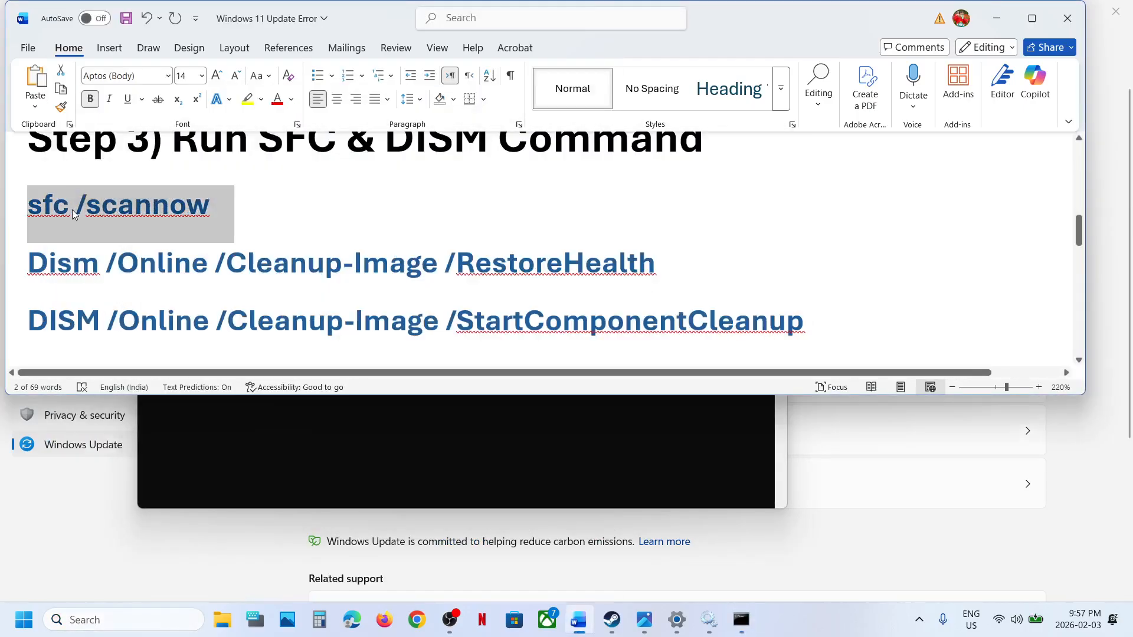
{"action": "key", "text": "ctrl+c"}
{"action": "key", "text": "alt+Tab"}
{"action": "left_click", "coordinate": [415, 347]}
{"action": "right_click", "coordinate": [416, 348]}
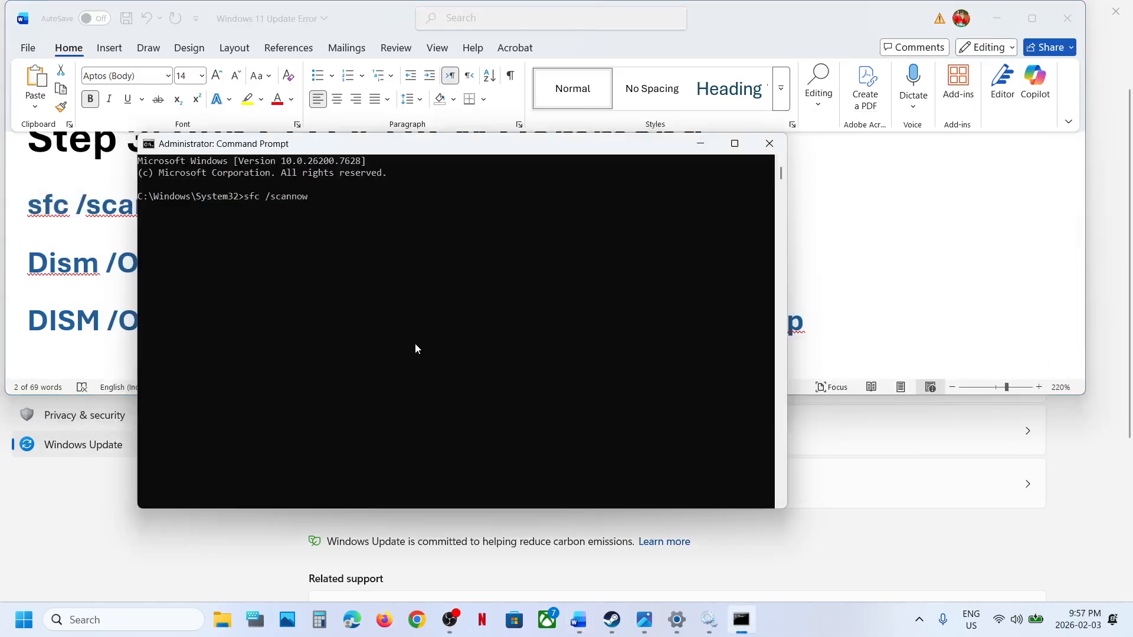
{"action": "key", "text": "Return"}
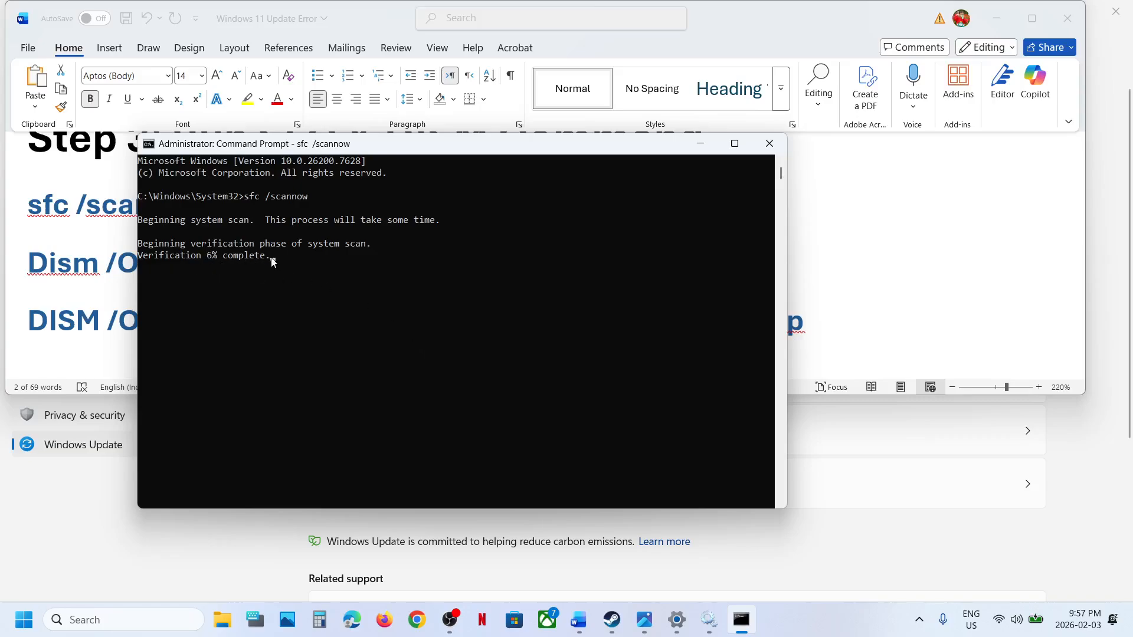
- Review the DISM RestoreHealth and StartComponentCleanup commands in the Word document alongside the SFC scan running in Command Prompt
{"action": "triple_click", "coordinate": [114, 269]}
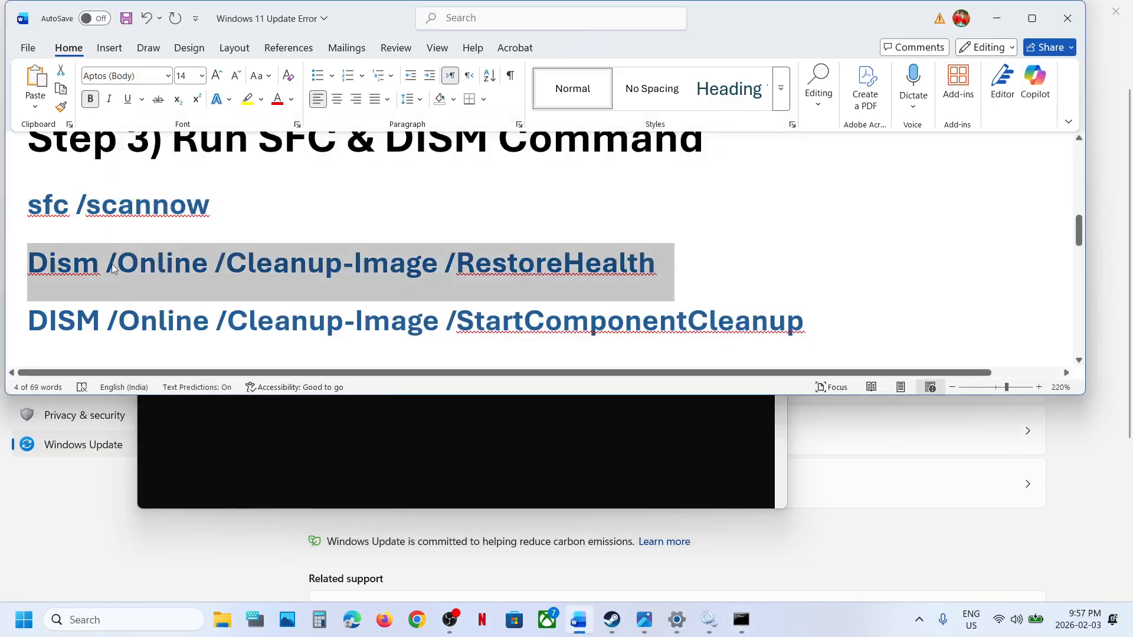
{"action": "key", "text": "alt+Tab"}
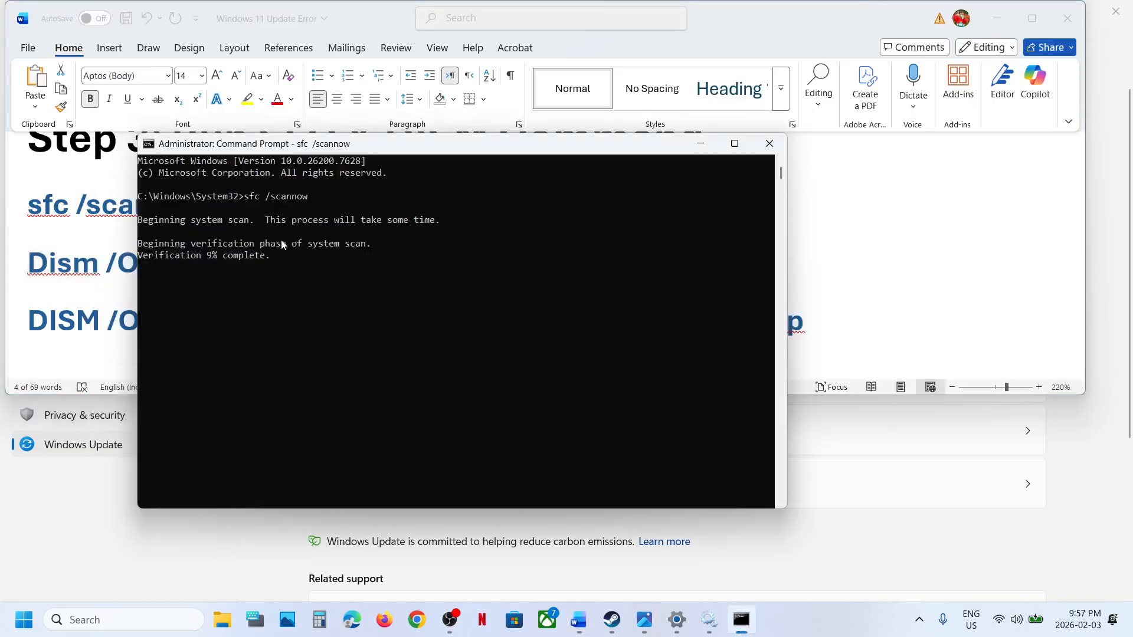
{"action": "key", "text": "alt+Tab"}
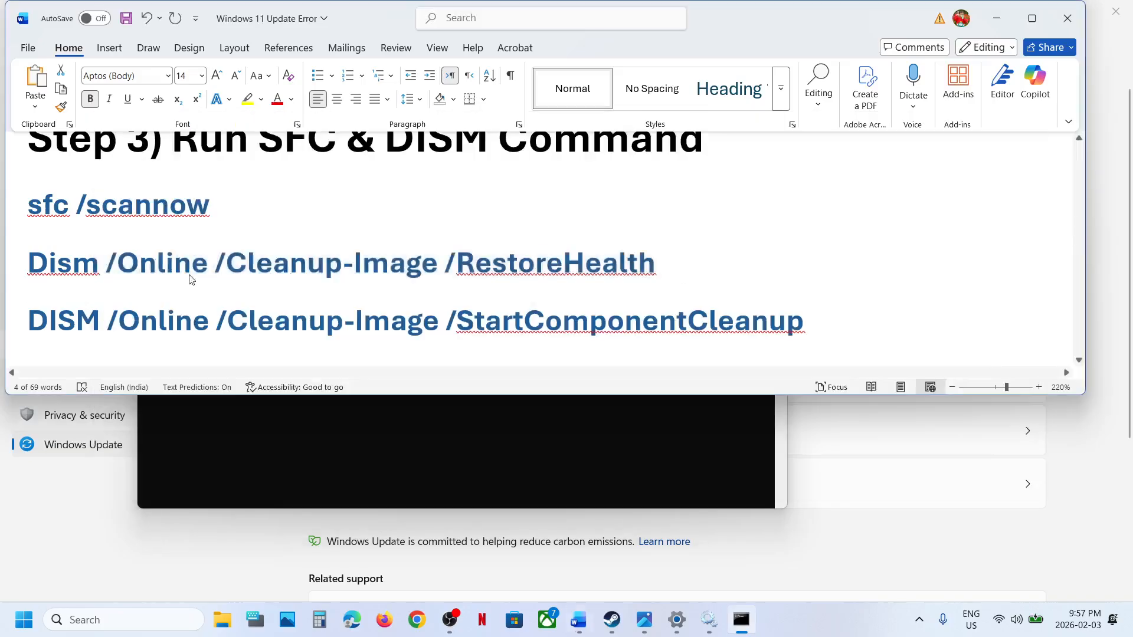
{"action": "key", "text": "alt+Tab"}
{"action": "key", "text": "alt+Tab"}
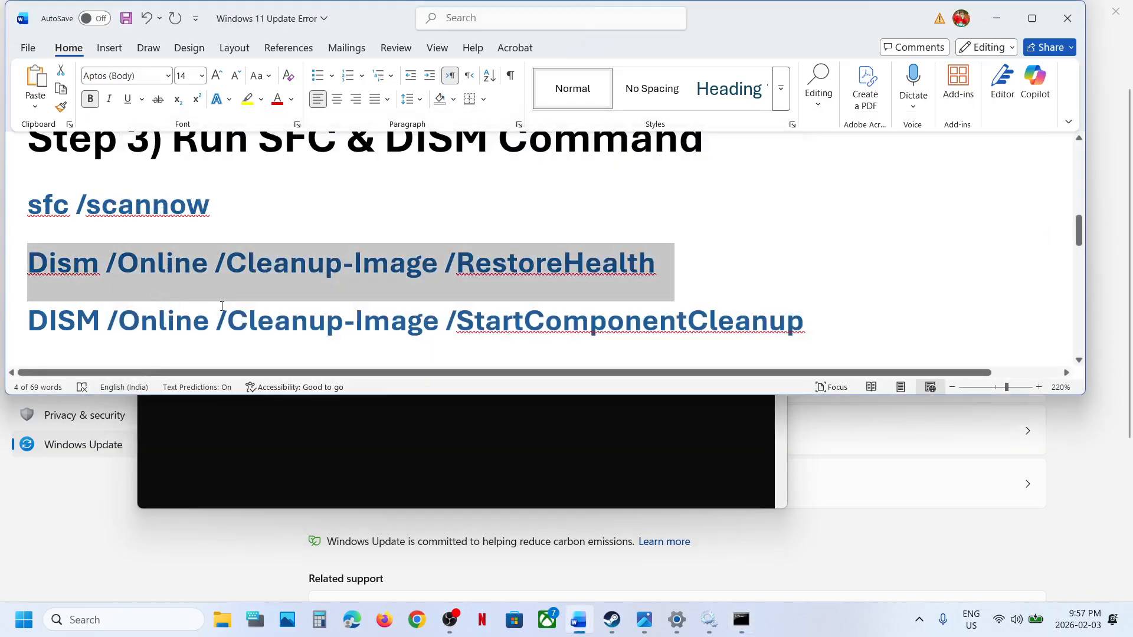
{"action": "triple_click", "coordinate": [226, 311]}
{"action": "key", "text": "alt+Tab"}
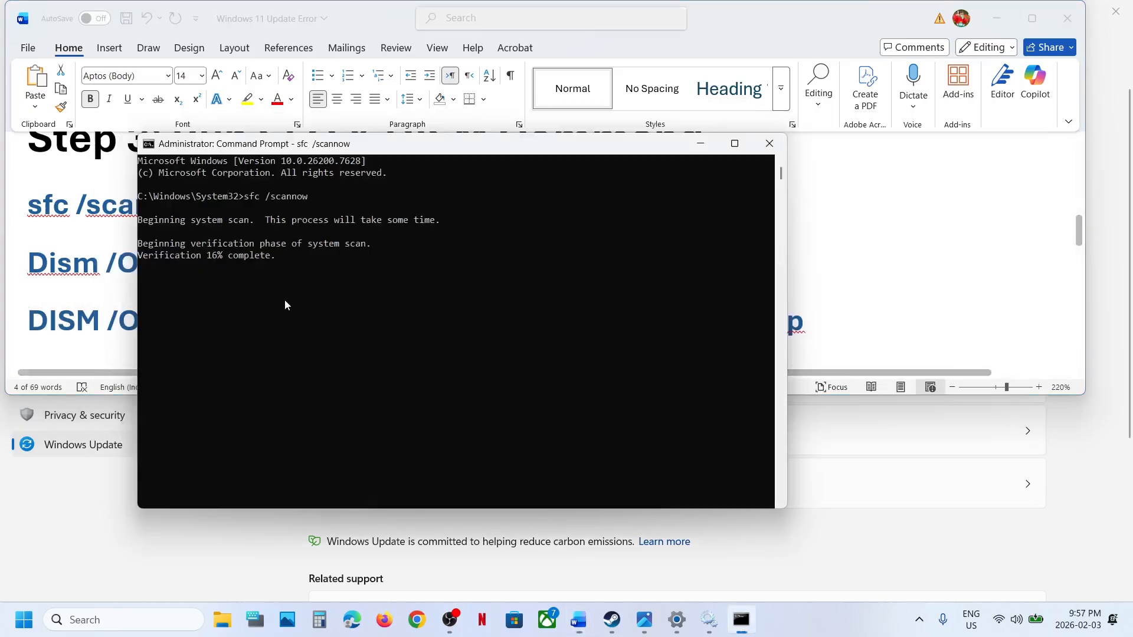
{"action": "key", "text": "alt+Tab"}
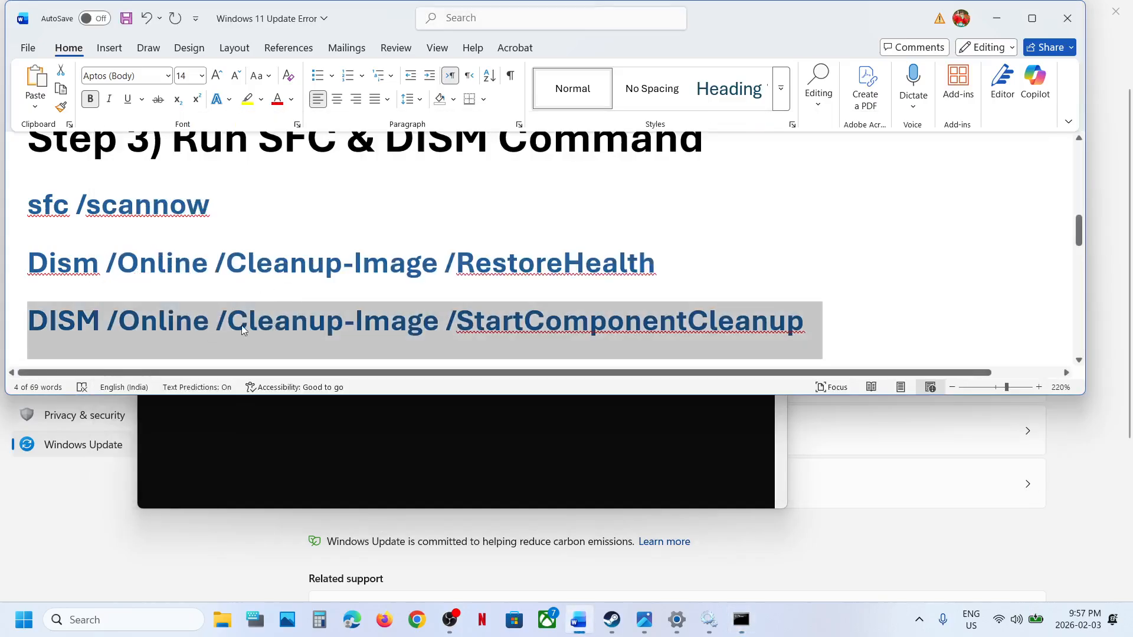
{"action": "key", "text": "alt+Tab"}
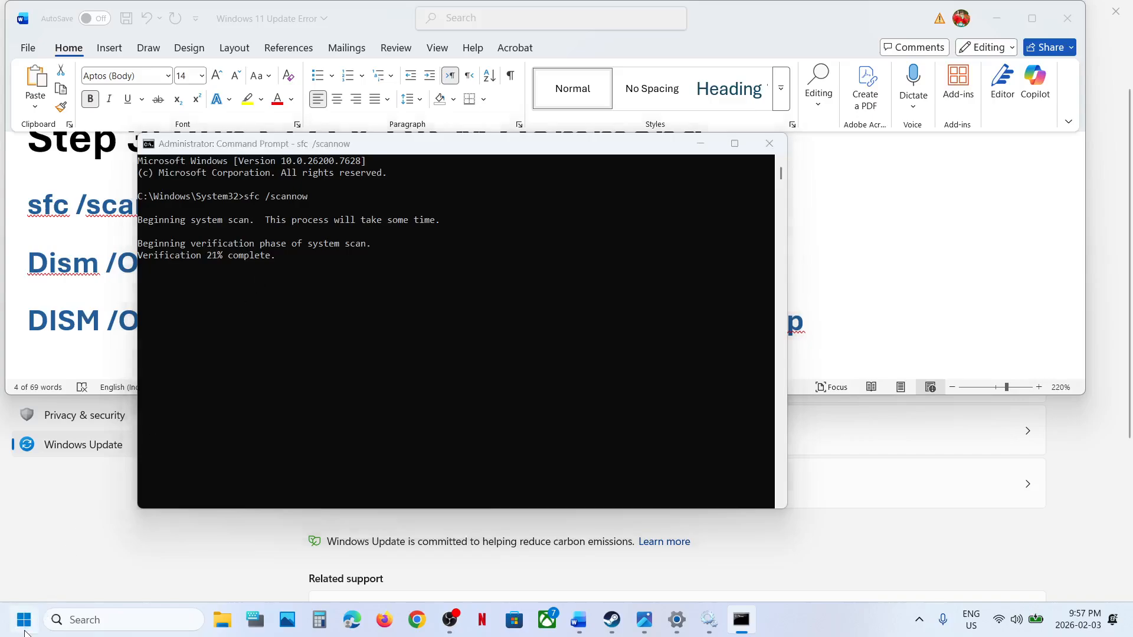
- Locate the Restart option among the Start power options without restarting the computer
{"action": "left_click", "coordinate": [27, 621]}
{"action": "left_click", "coordinate": [429, 569]}
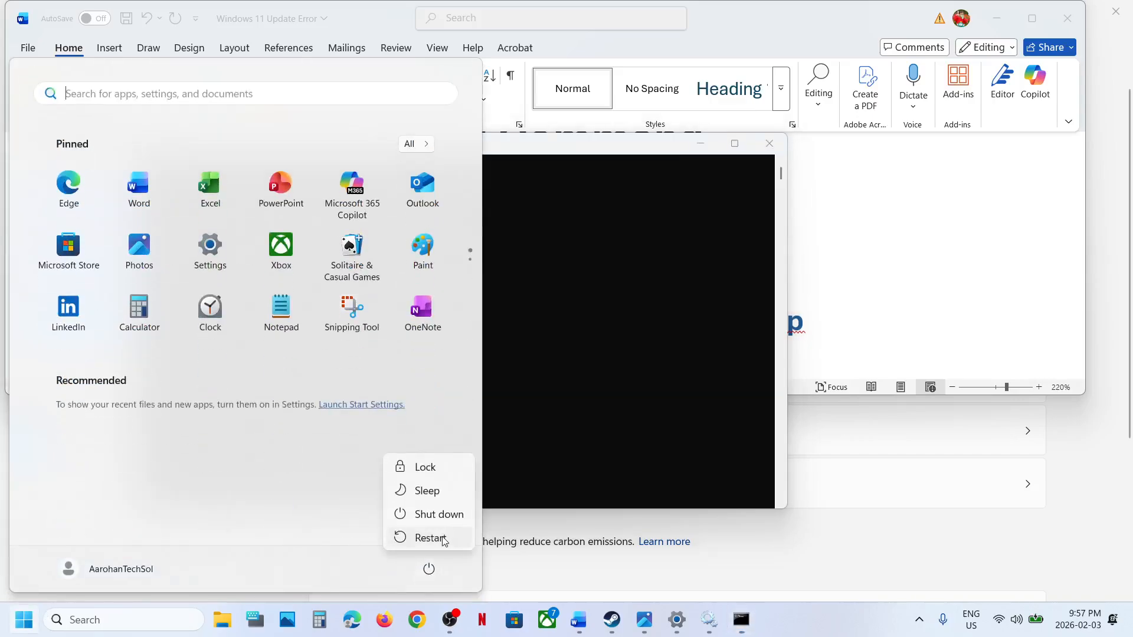
{"action": "key", "text": "Escape"}
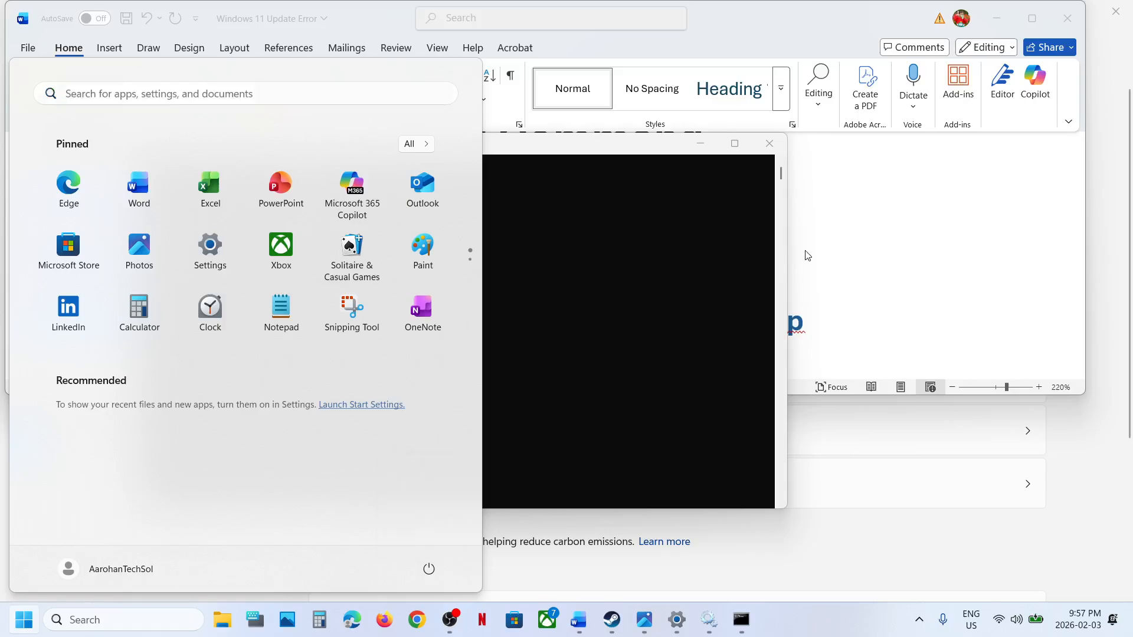
- Find Step 4 in the Word document and open its Microsoft Update Catalog link in the browser
{"action": "left_click", "coordinate": [808, 255]}
{"action": "scroll", "coordinate": [472, 256], "scroll_direction": "down", "scroll_amount": 5}
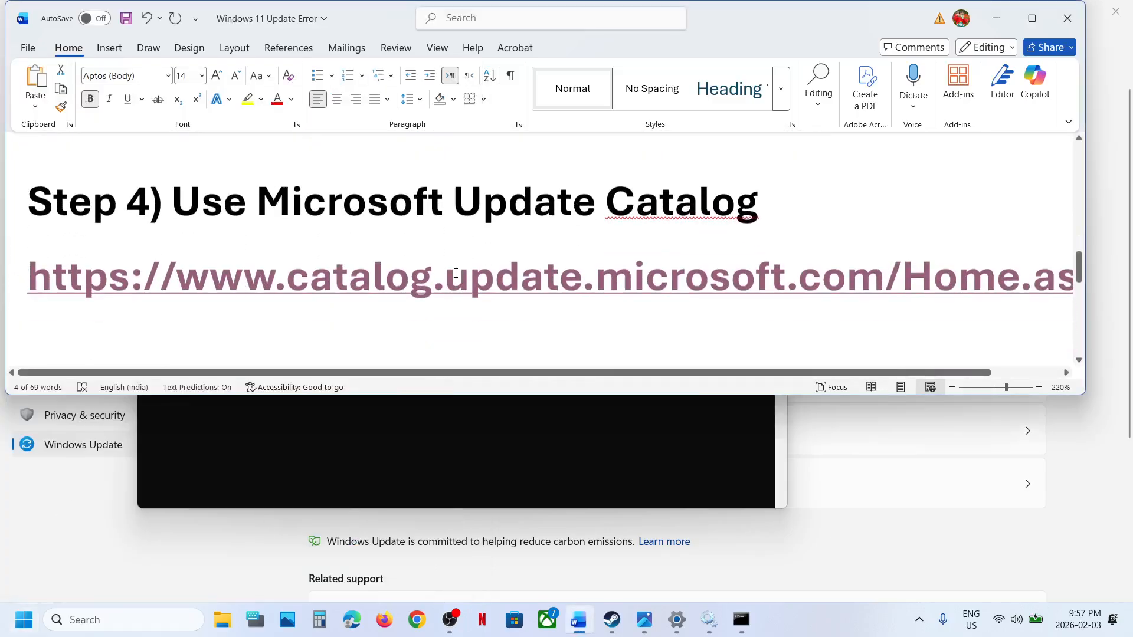
{"action": "left_click", "coordinate": [435, 284], "text": "ctrl"}
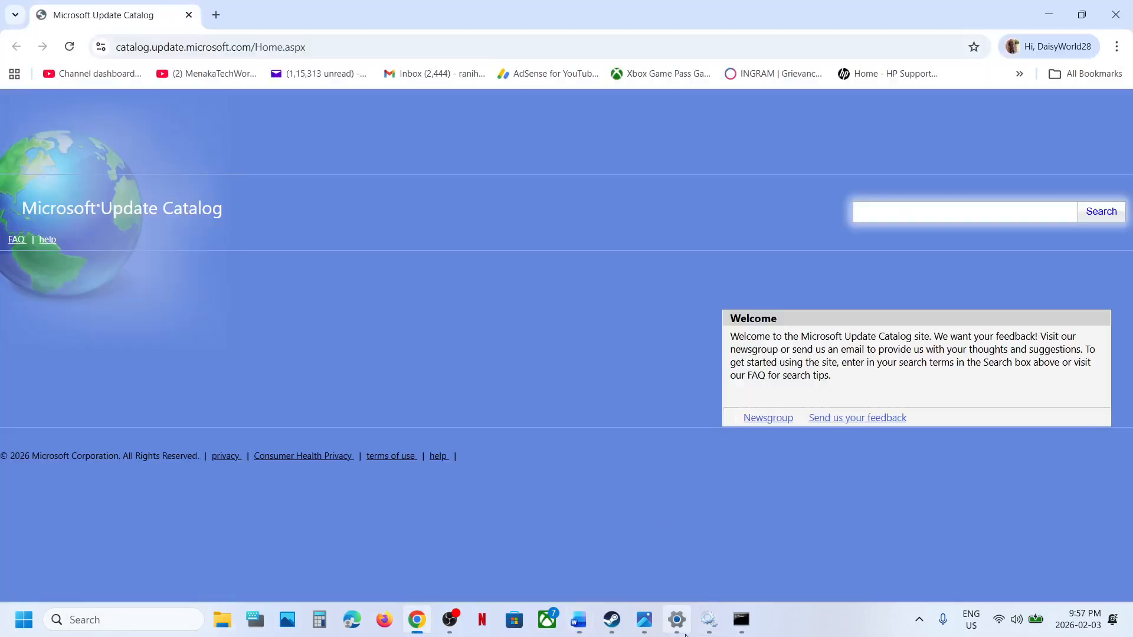
- Copy the update number KB5074105 from Windows Update in Settings and search the Microsoft Update Catalog for it
{"action": "left_click", "coordinate": [683, 630]}
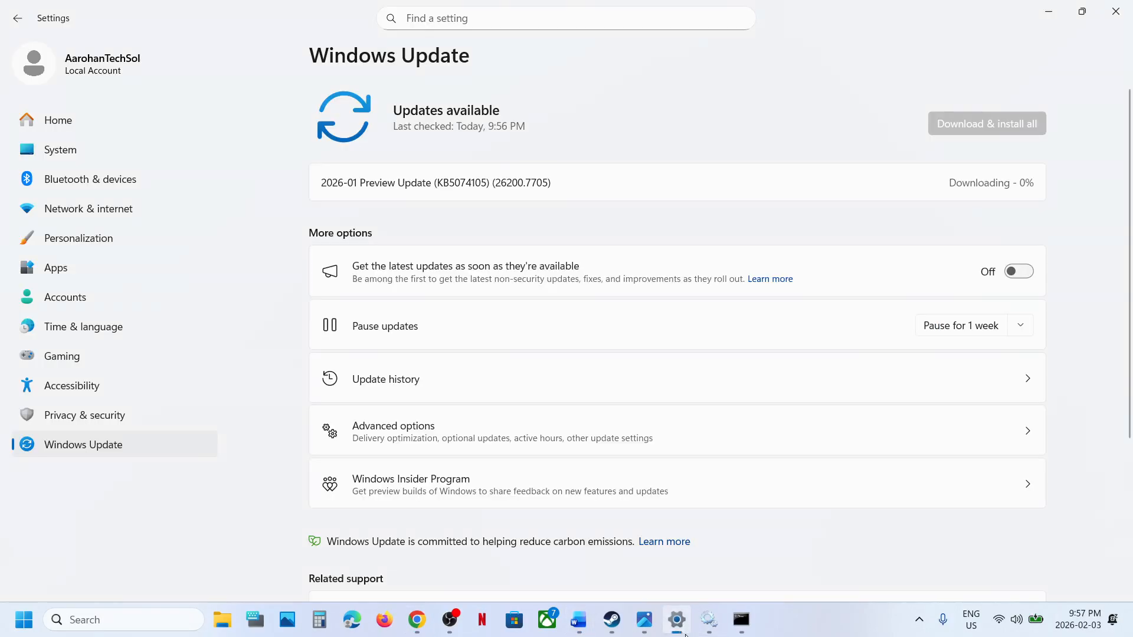
{"action": "double_click", "coordinate": [463, 182]}
{"action": "key", "text": "alt+Tab"}
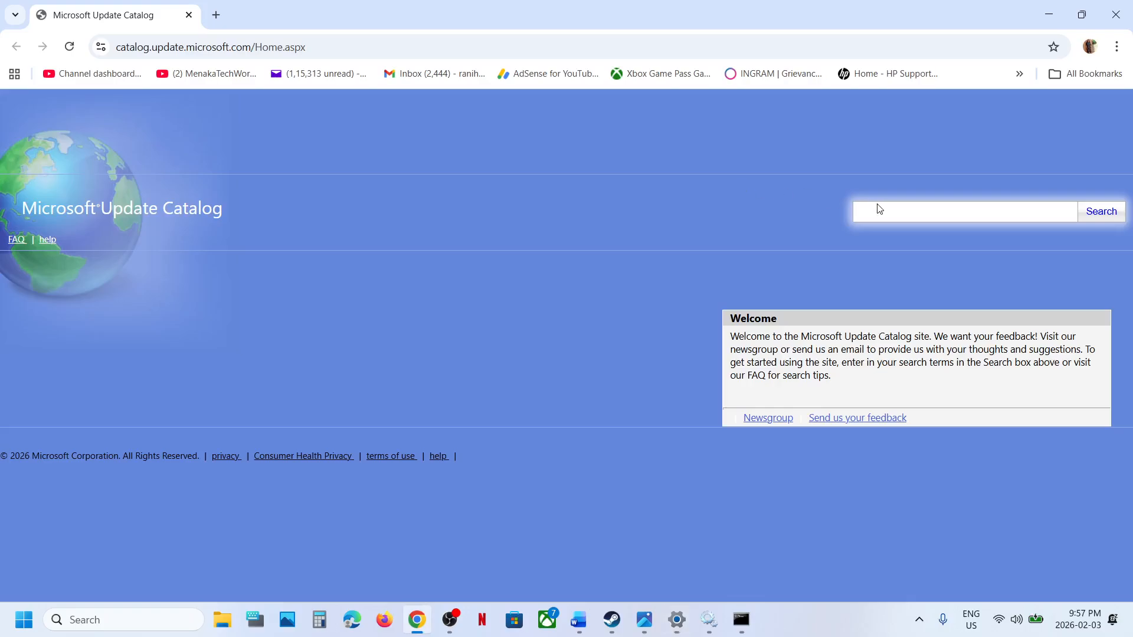
{"action": "key", "text": "ctrl+v"}
{"action": "left_click", "coordinate": [1099, 214]}
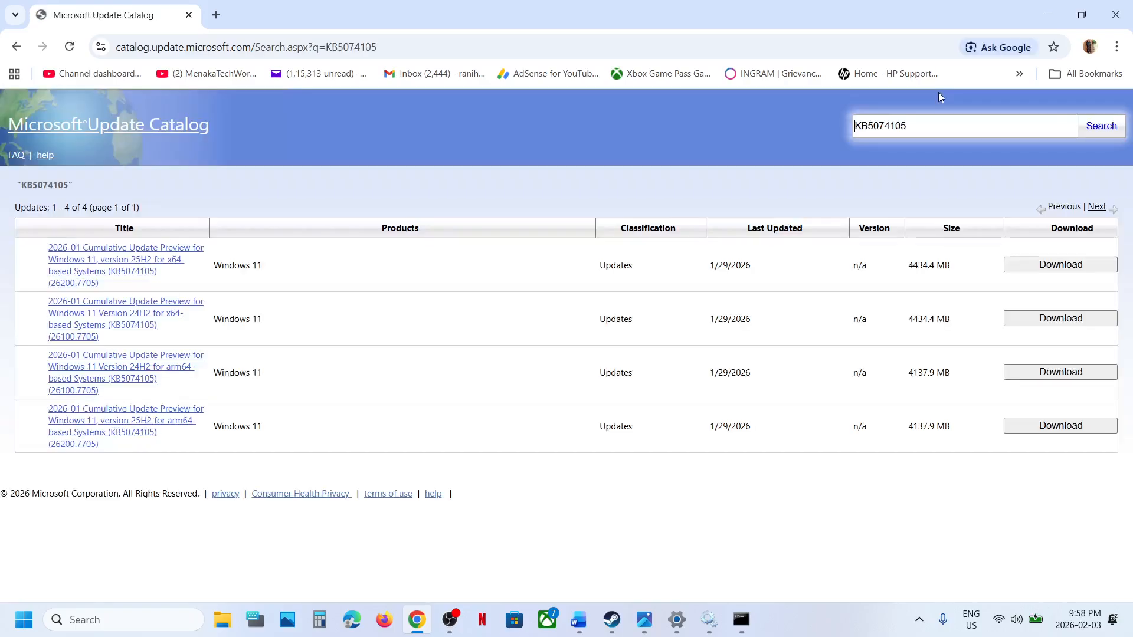
- Run winver from Windows search to check the installed Windows 11 version, and close the About Windows dialog
{"action": "left_click", "coordinate": [89, 620]}
{"action": "type", "text": "winver"}
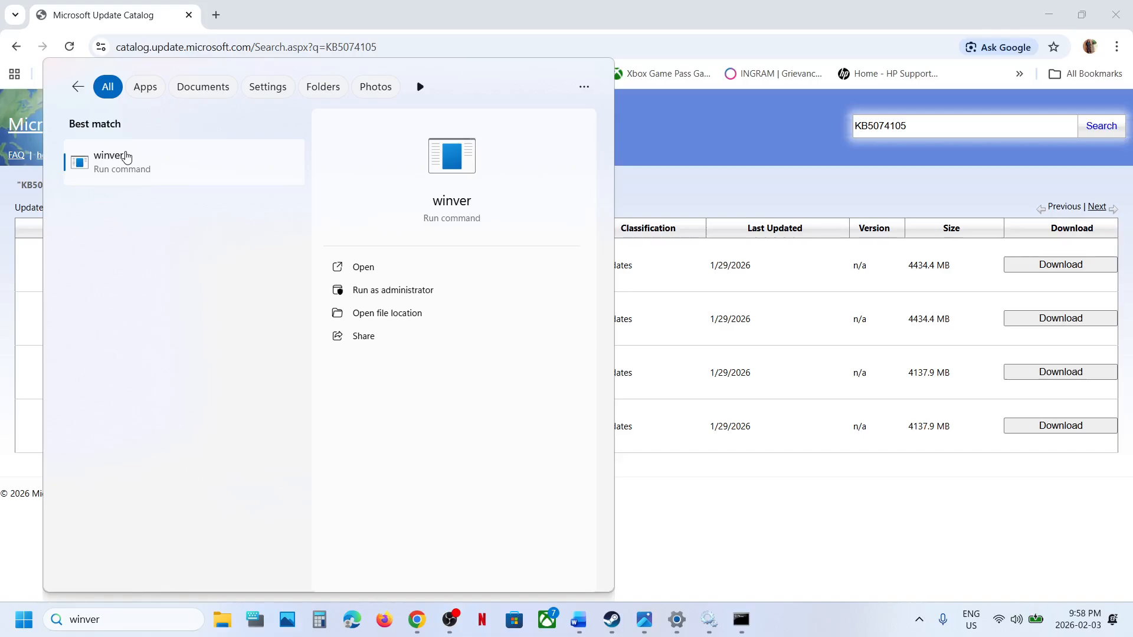
{"action": "left_click", "coordinate": [125, 155]}
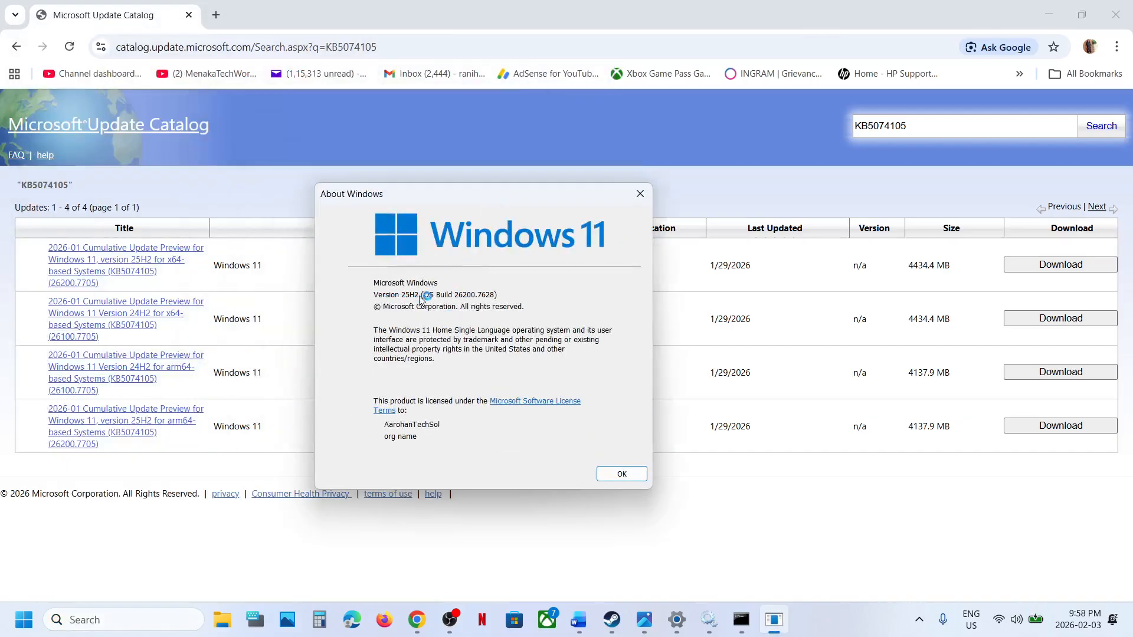
{"action": "left_click", "coordinate": [641, 195]}
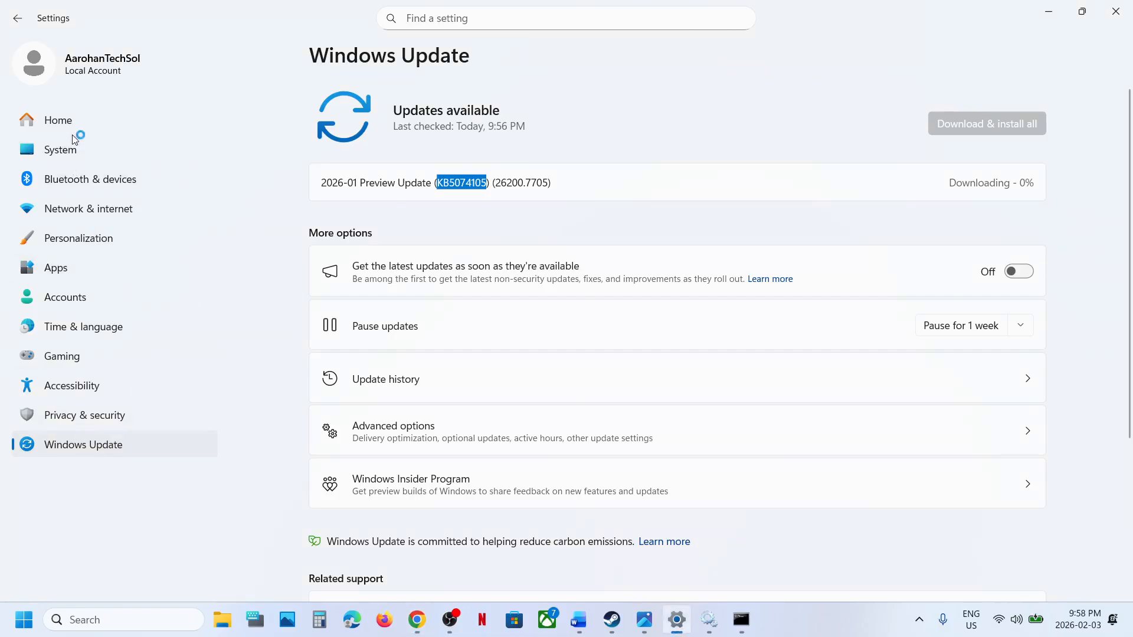
- Check the processor architecture under System type on the System About page in Settings, and close Settings
{"action": "left_click", "coordinate": [69, 162]}
{"action": "scroll", "coordinate": [546, 331], "scroll_direction": "down", "scroll_amount": 10}
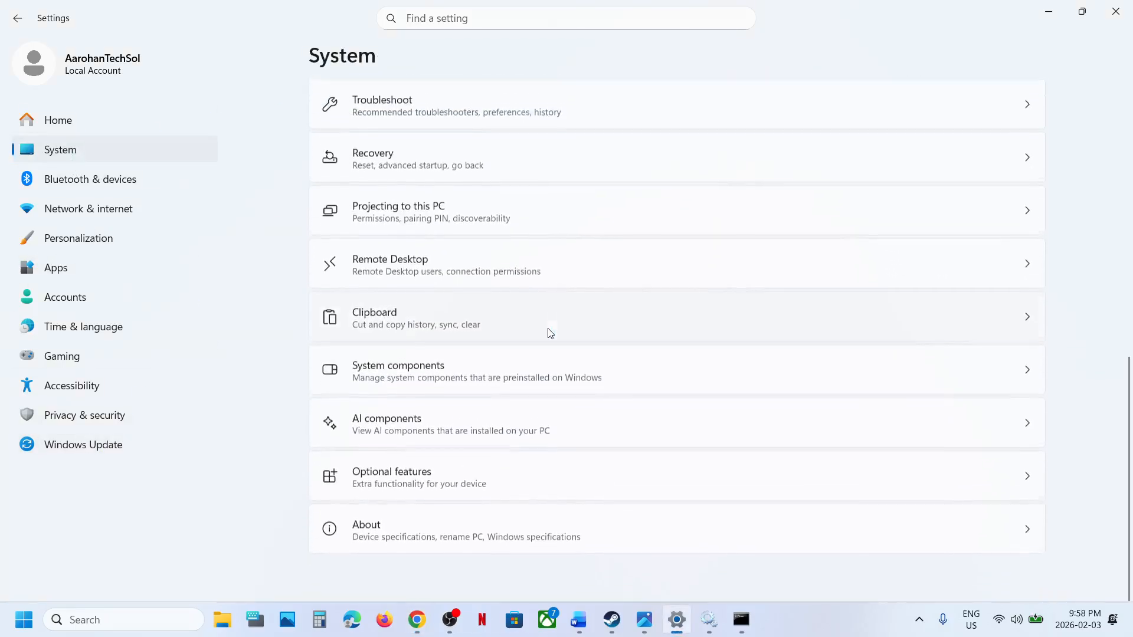
{"action": "left_click", "coordinate": [405, 554]}
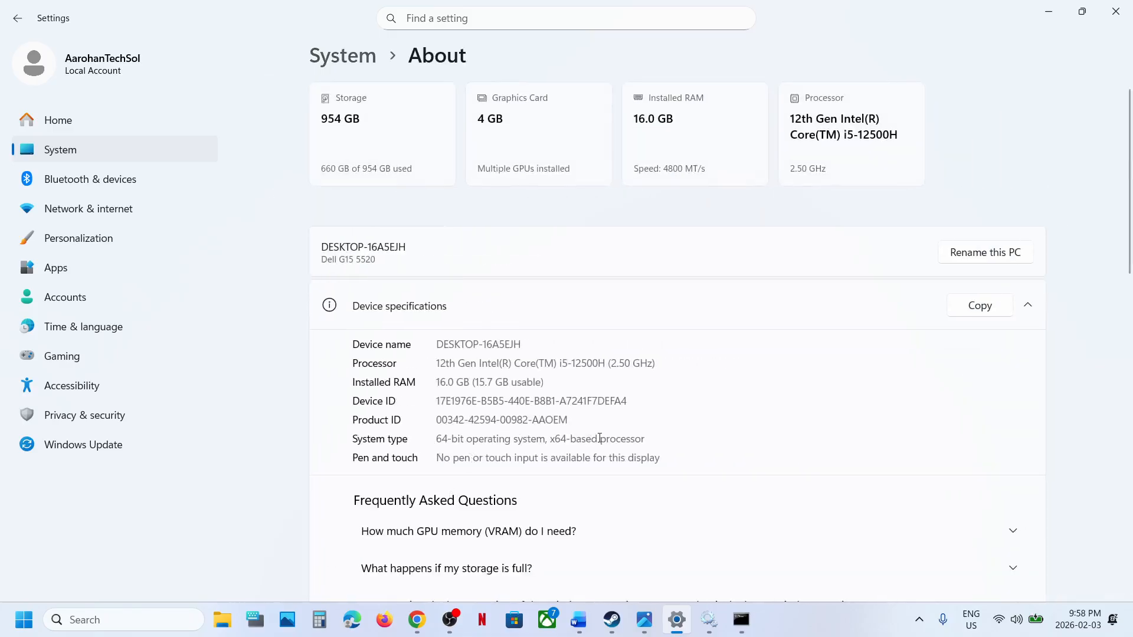
{"action": "left_click_drag", "start_coordinate": [599, 439], "coordinate": [433, 443]}
{"action": "left_click", "coordinate": [1116, 11]}
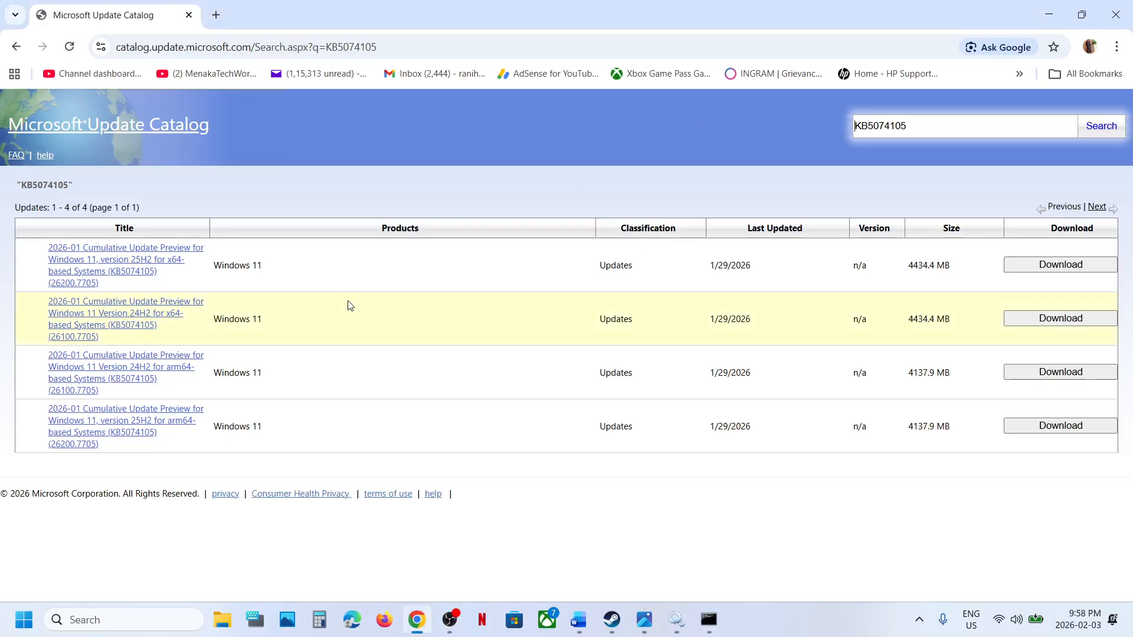
- Download the windows11.0-kb5074105-x64 .msu file for the version 25H2 x64 update and check its download progress
{"action": "left_click_drag", "start_coordinate": [345, 304], "coordinate": [81, 259]}
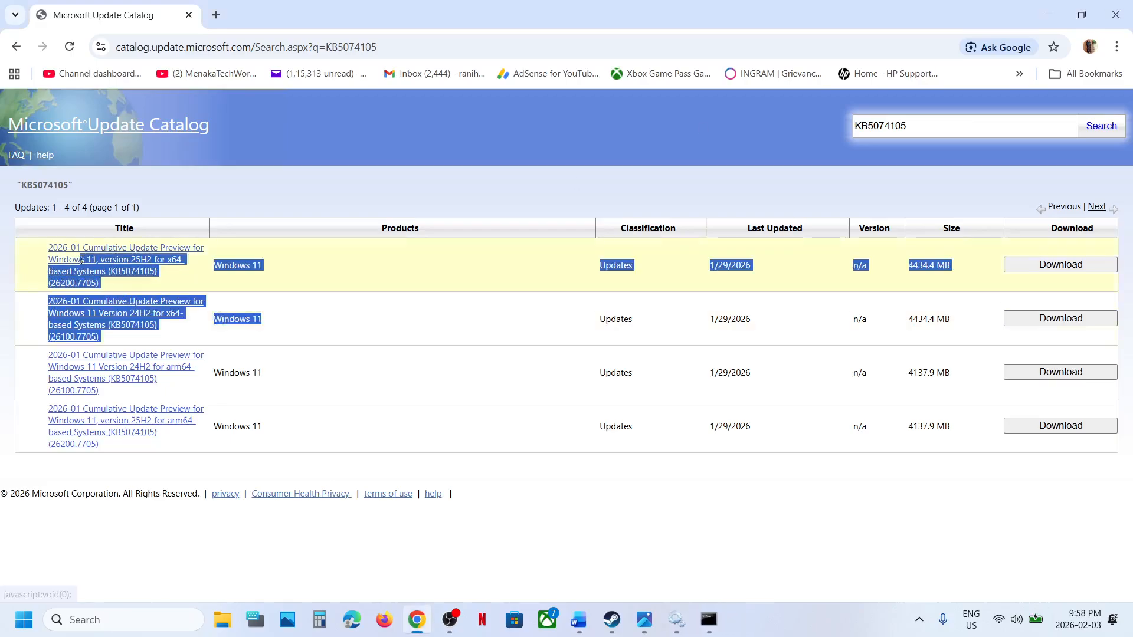
{"action": "left_click", "coordinate": [26, 271]}
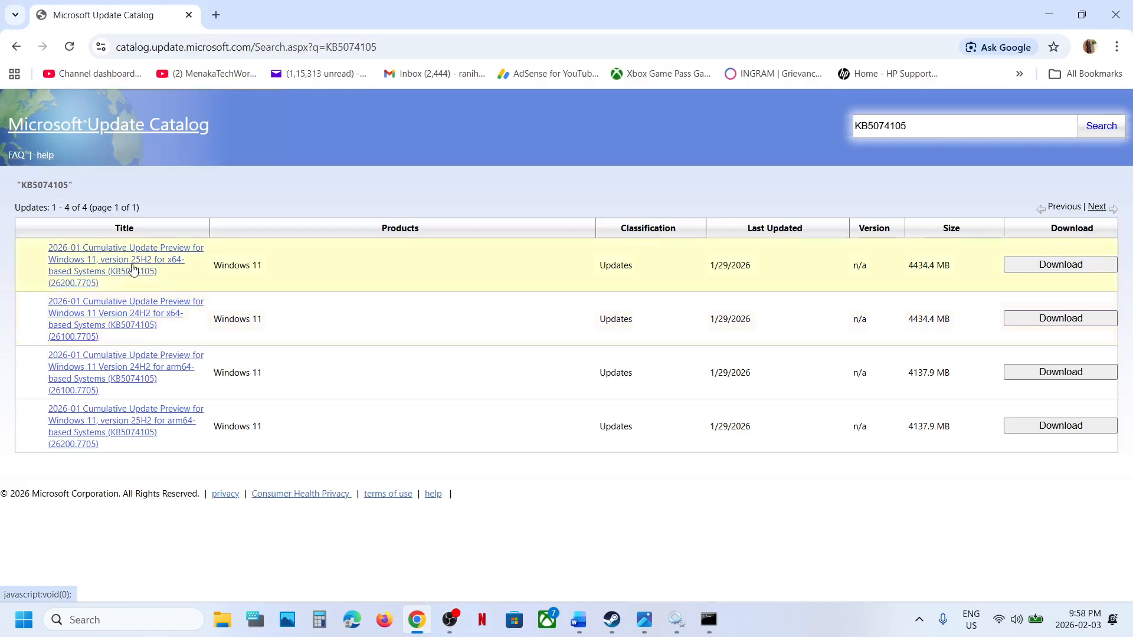
{"action": "left_click", "coordinate": [1077, 265]}
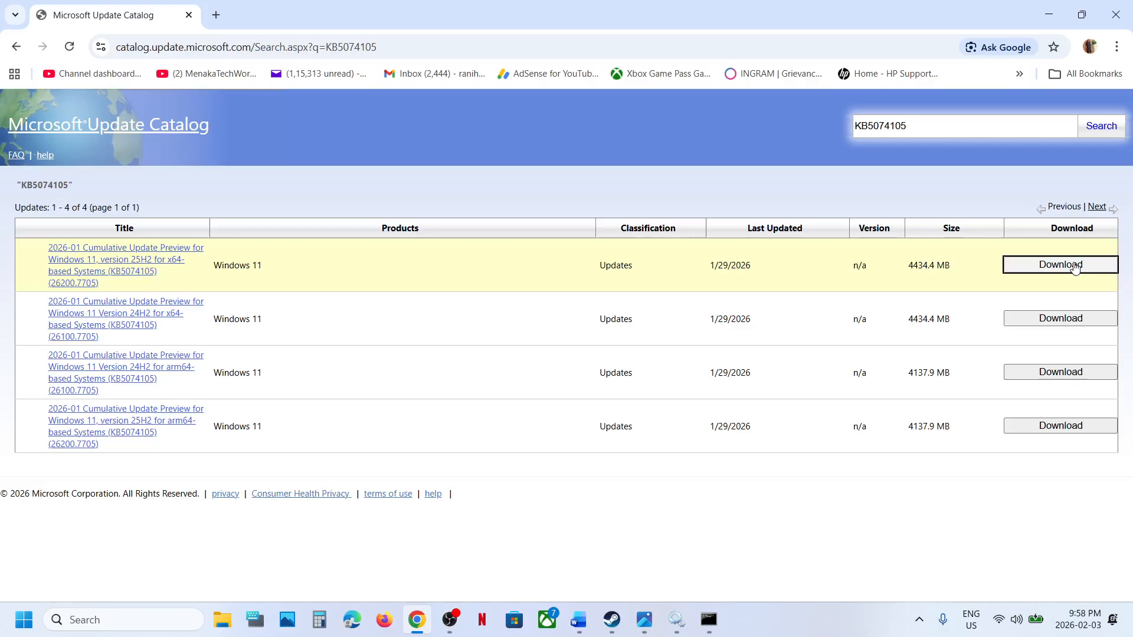
{"action": "left_click_drag", "start_coordinate": [235, 9], "coordinate": [533, 141]}
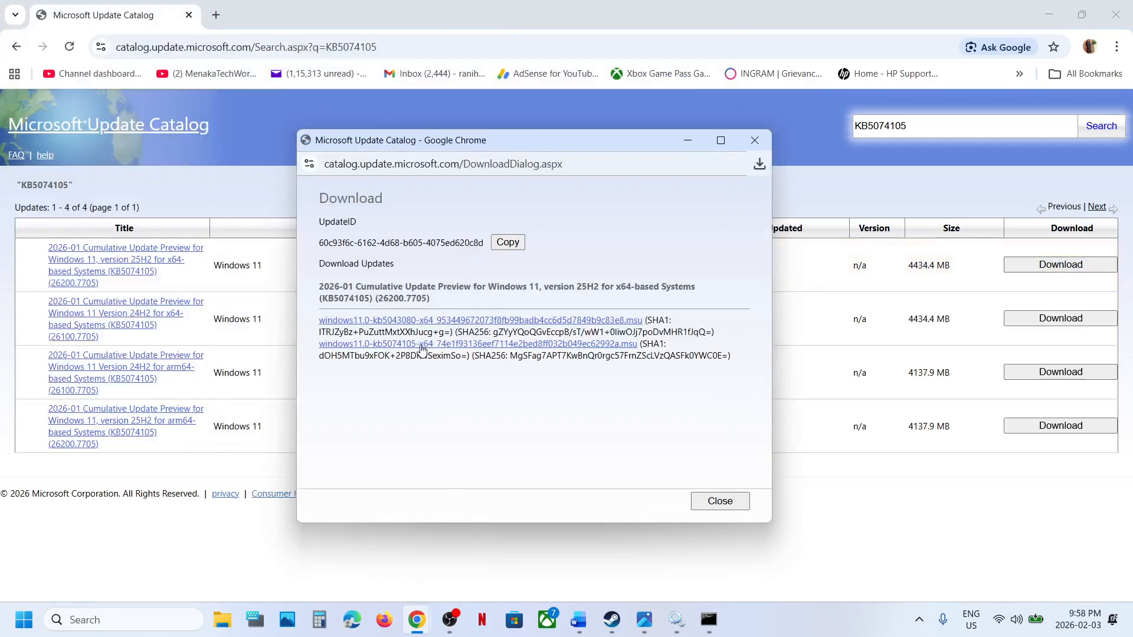
{"action": "left_click", "coordinate": [421, 349]}
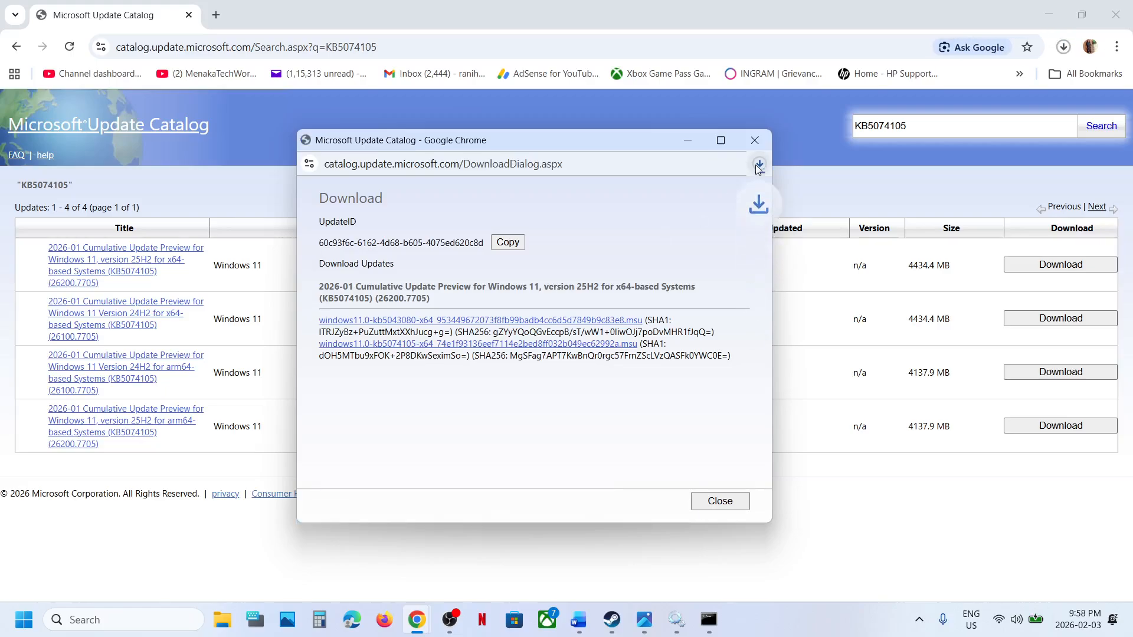
{"action": "left_click", "coordinate": [760, 166]}
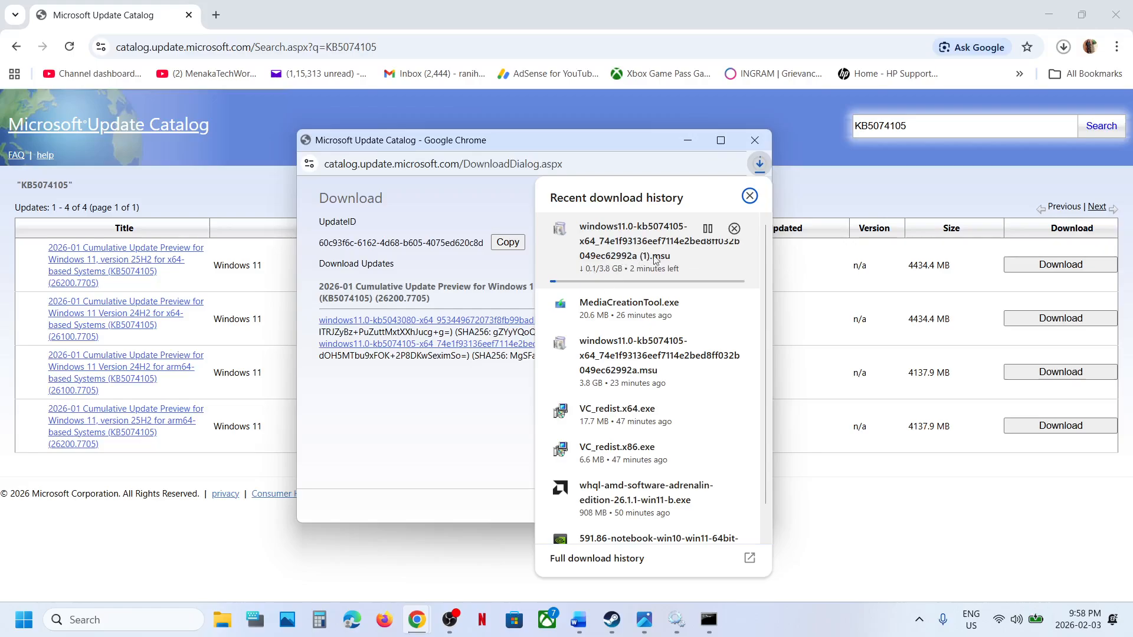
{"action": "left_click", "coordinate": [246, 188]}
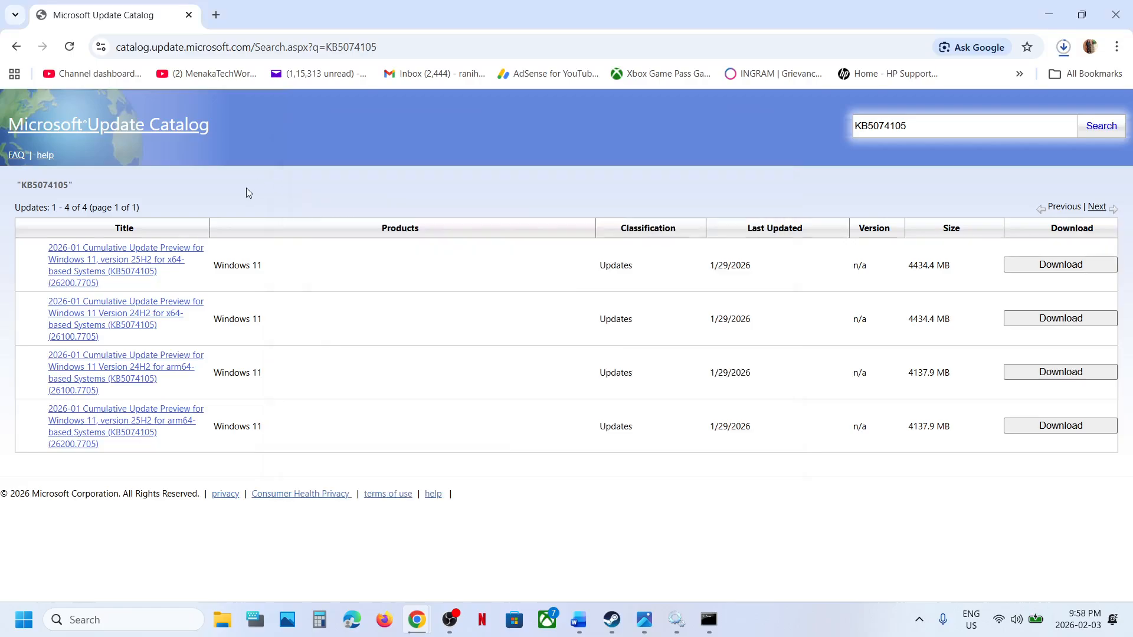
- View the computer's power options again and dismiss them without restarting
{"action": "left_click", "coordinate": [24, 624]}
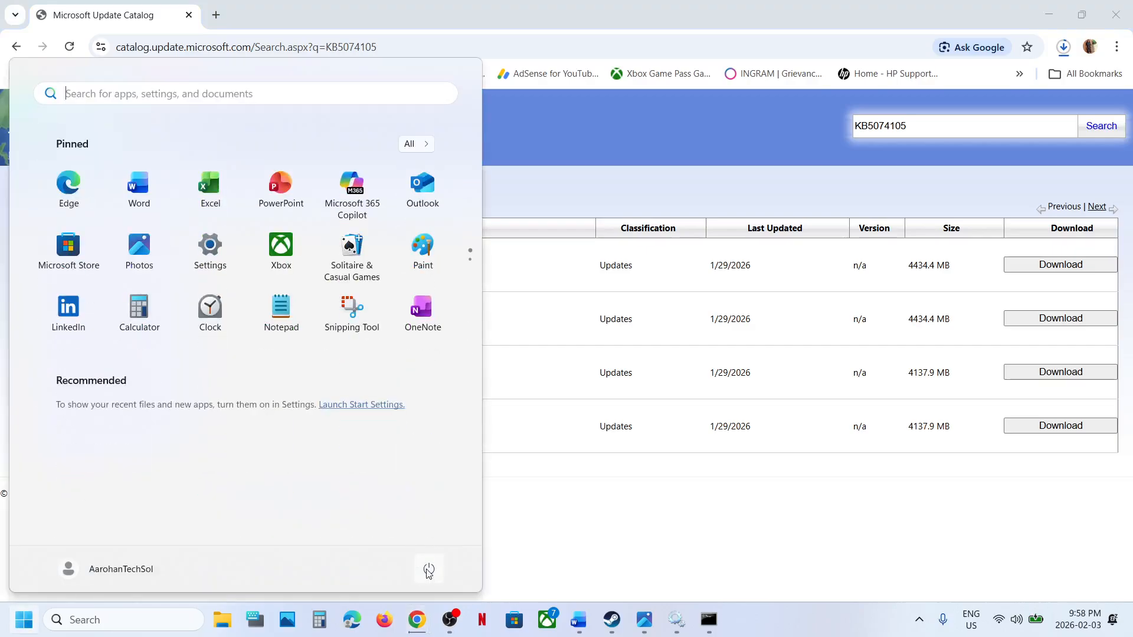
{"action": "left_click", "coordinate": [429, 568]}
{"action": "left_click", "coordinate": [586, 533]}
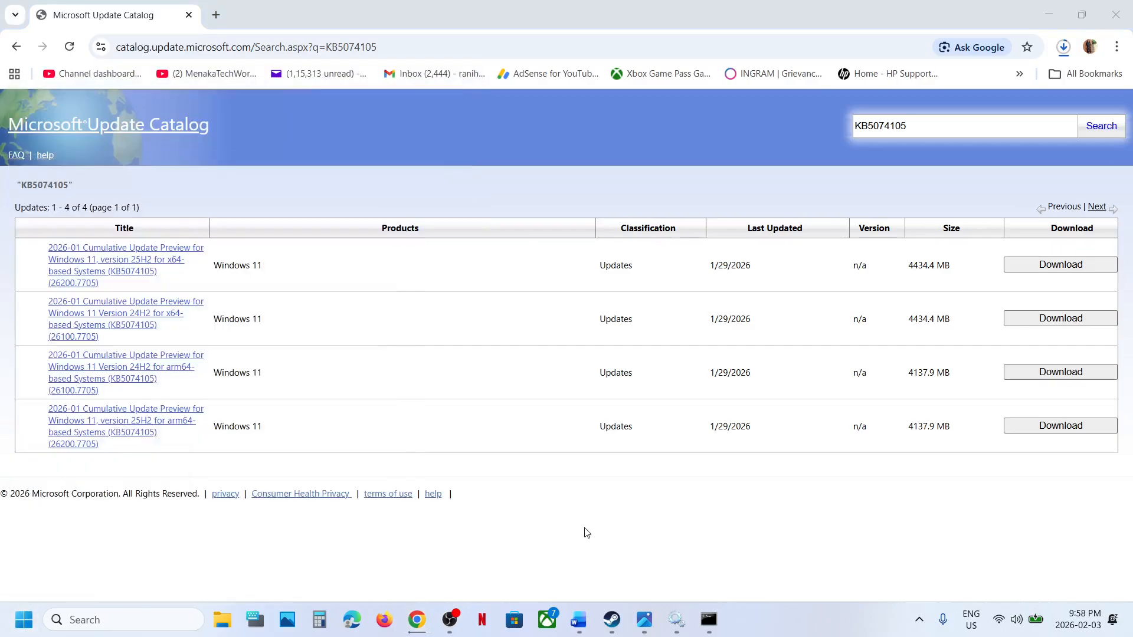
- Open Settings and go to the Recovery page through the Advanced options of Windows Update
{"action": "key", "text": "super+i"}
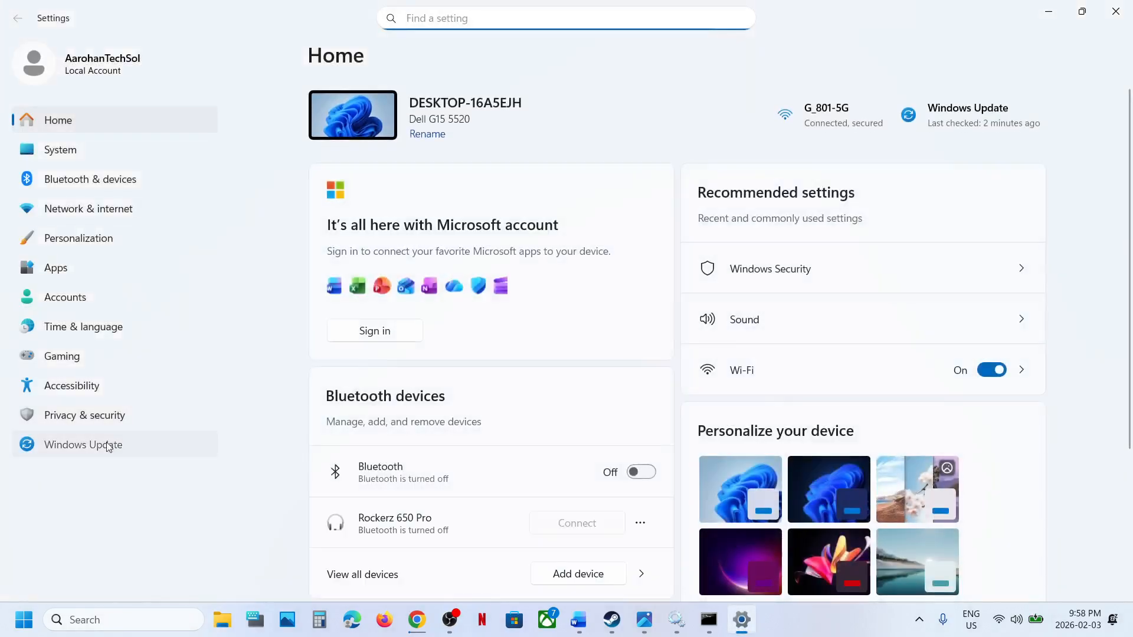
{"action": "left_click", "coordinate": [109, 447]}
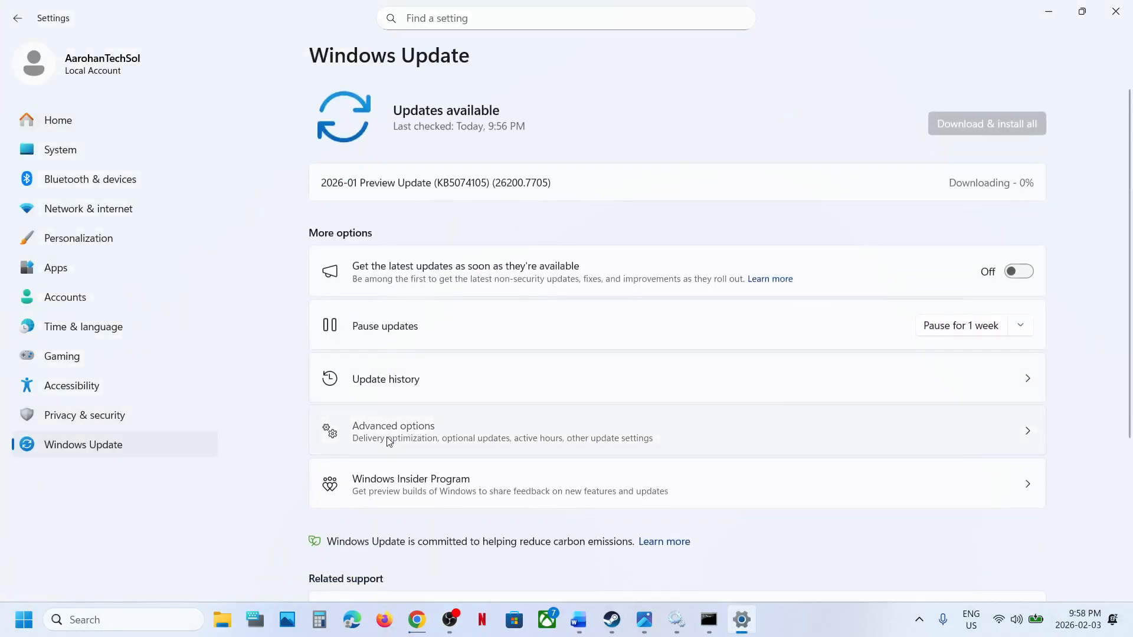
{"action": "left_click", "coordinate": [389, 442]}
{"action": "scroll", "coordinate": [387, 438], "scroll_direction": "down", "scroll_amount": 5}
{"action": "scroll", "coordinate": [392, 325], "scroll_direction": "up", "scroll_amount": 1}
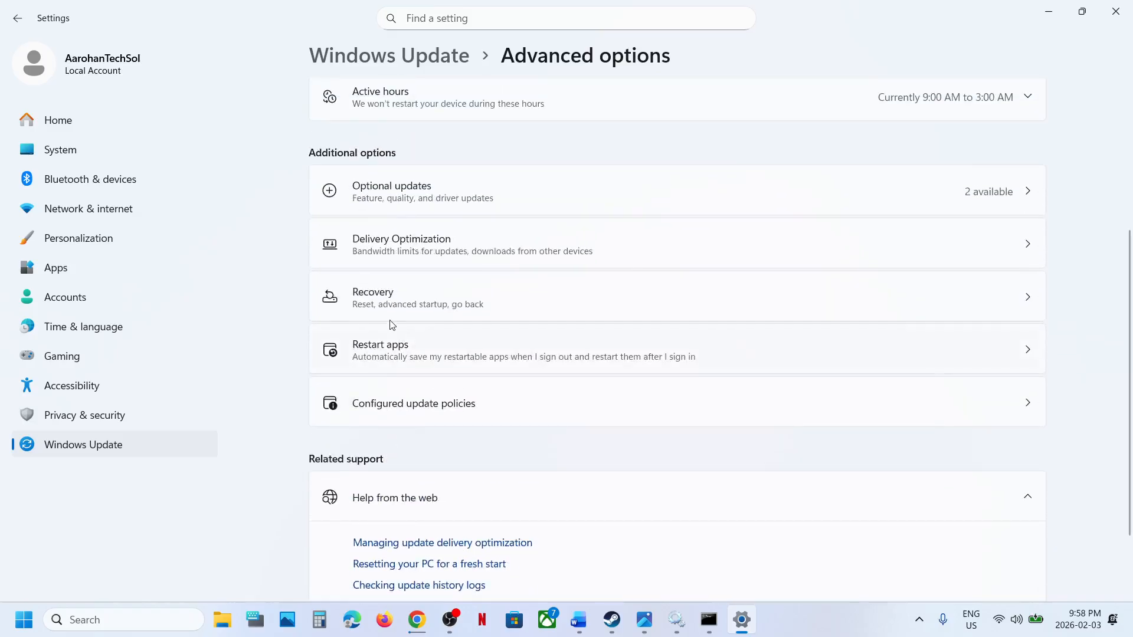
{"action": "left_click", "coordinate": [390, 304]}
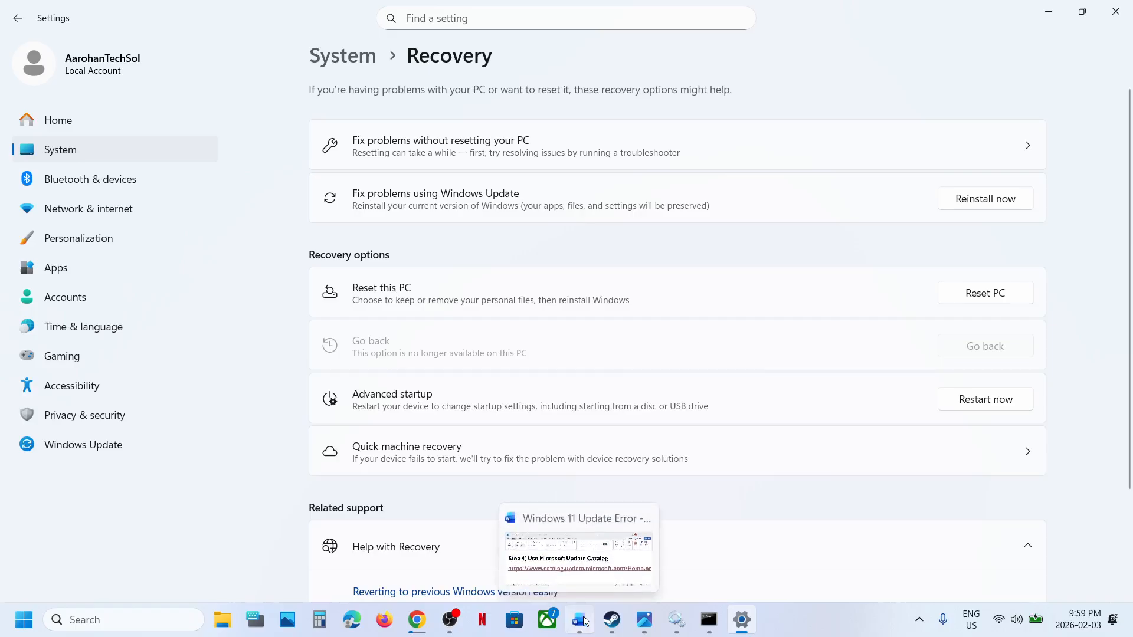
- Return to the Word document, find Step 6, and open its Windows 11 software download link for the Media Creation Tool
{"action": "left_click", "coordinate": [582, 549]}
{"action": "scroll", "coordinate": [425, 287], "scroll_direction": "down", "scroll_amount": 5}
{"action": "scroll", "coordinate": [424, 287], "scroll_direction": "up", "scroll_amount": 3}
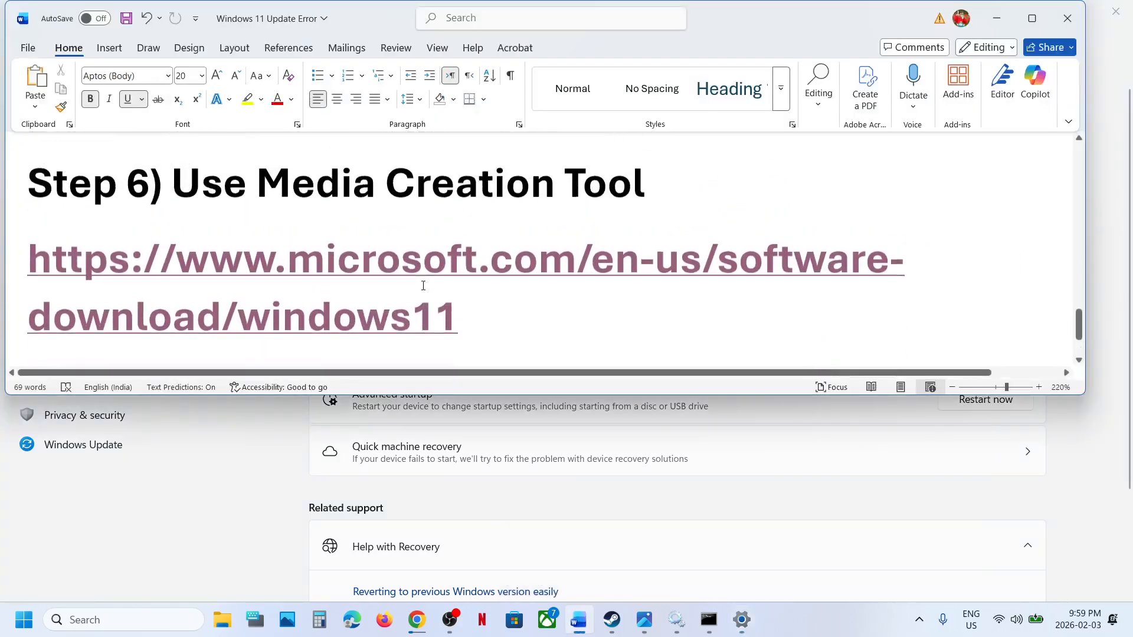
{"action": "left_click", "coordinate": [412, 291], "text": "ctrl"}
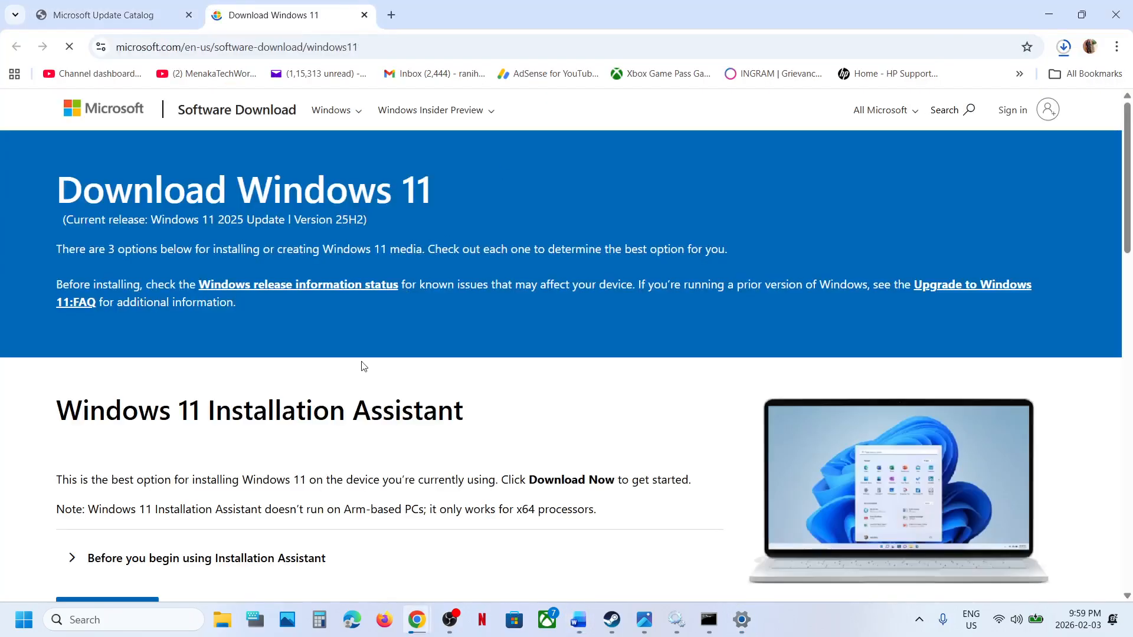
- Start the download under Create Windows 11 Installation Media for the Media Creation Tool and check the recent download history
{"action": "scroll", "coordinate": [364, 367], "scroll_direction": "down", "scroll_amount": 8}
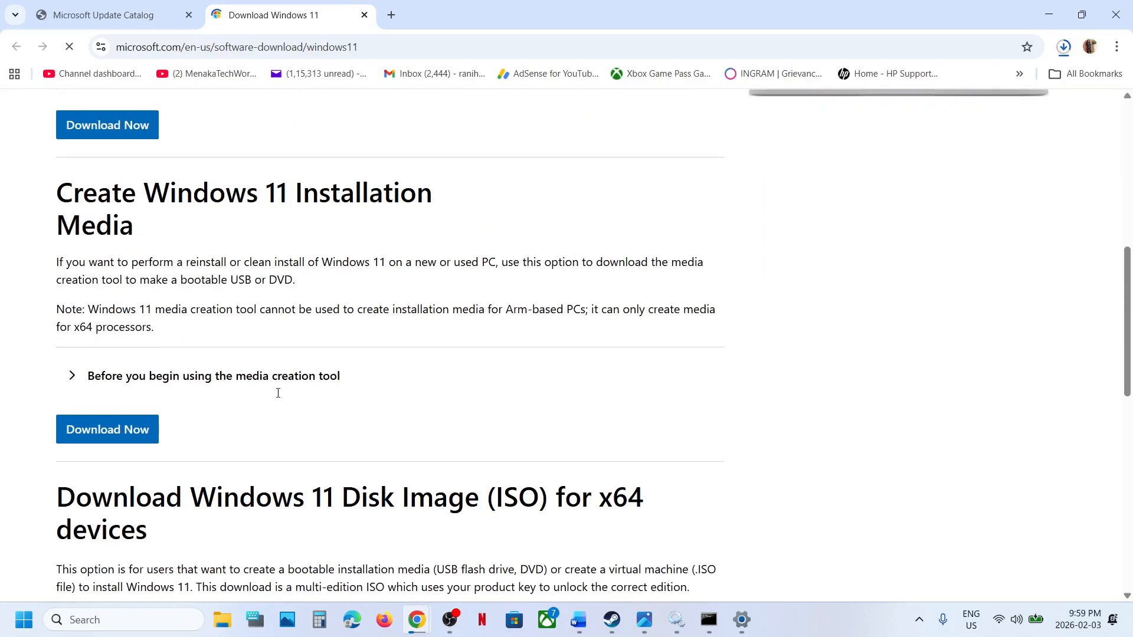
{"action": "left_click", "coordinate": [93, 444]}
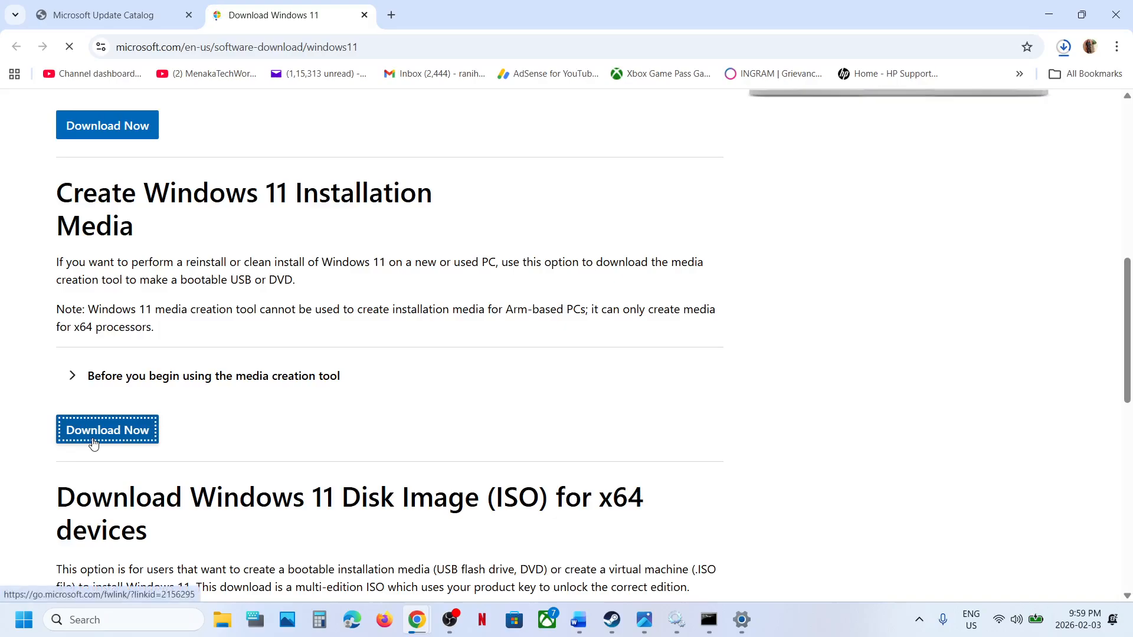
{"action": "left_click", "coordinate": [1062, 47]}
{"action": "left_click", "coordinate": [749, 415]}
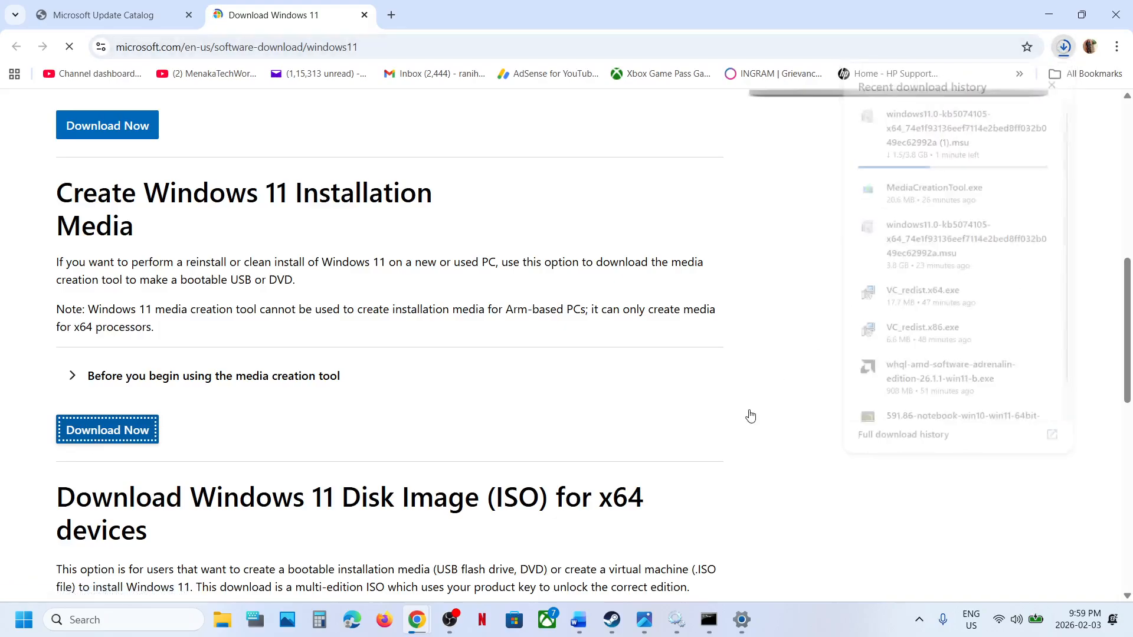
- Switch to Photos and review screenshots 1.png to 7.png showing how the Media Creation Tool creates a Windows 11 ISO file
{"action": "left_click", "coordinate": [645, 620]}
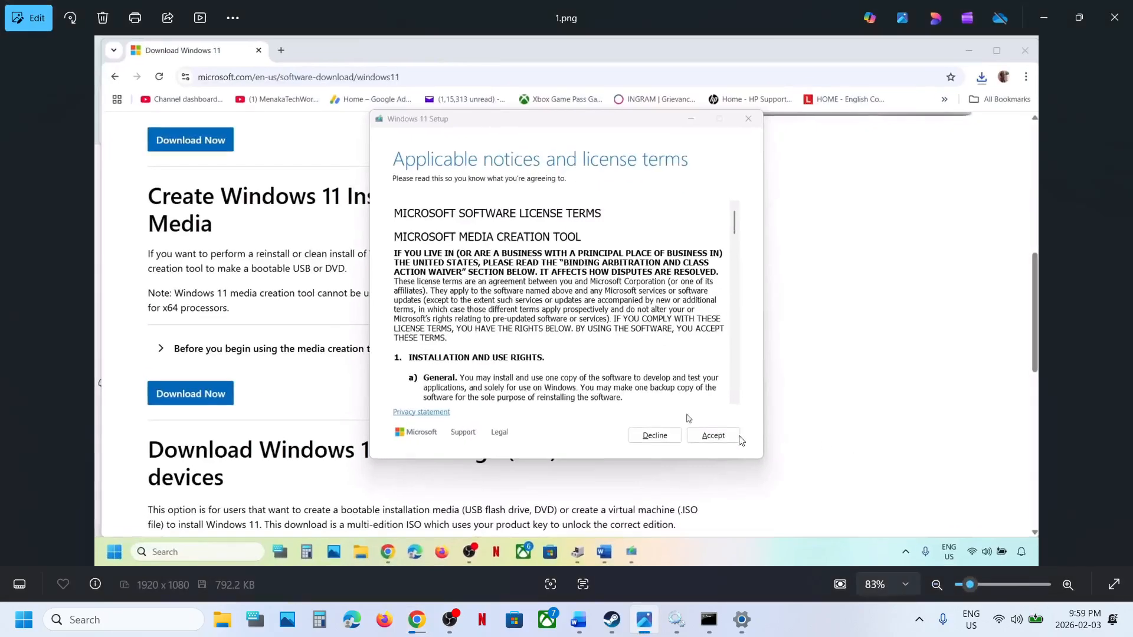
{"action": "key", "text": "Right"}
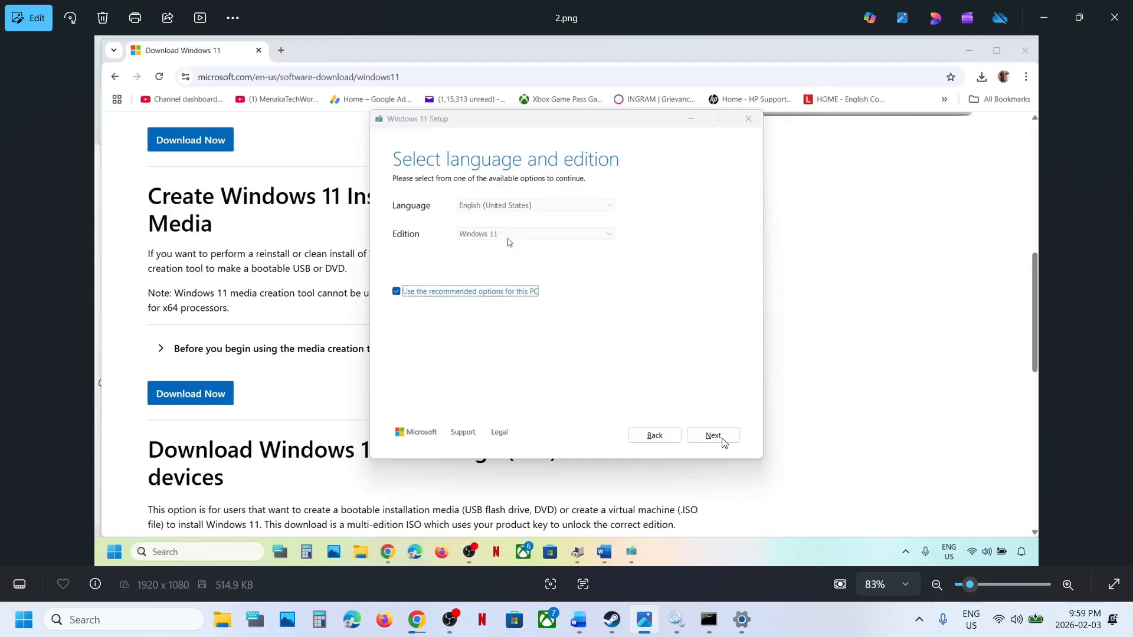
{"action": "key", "text": "Right"}
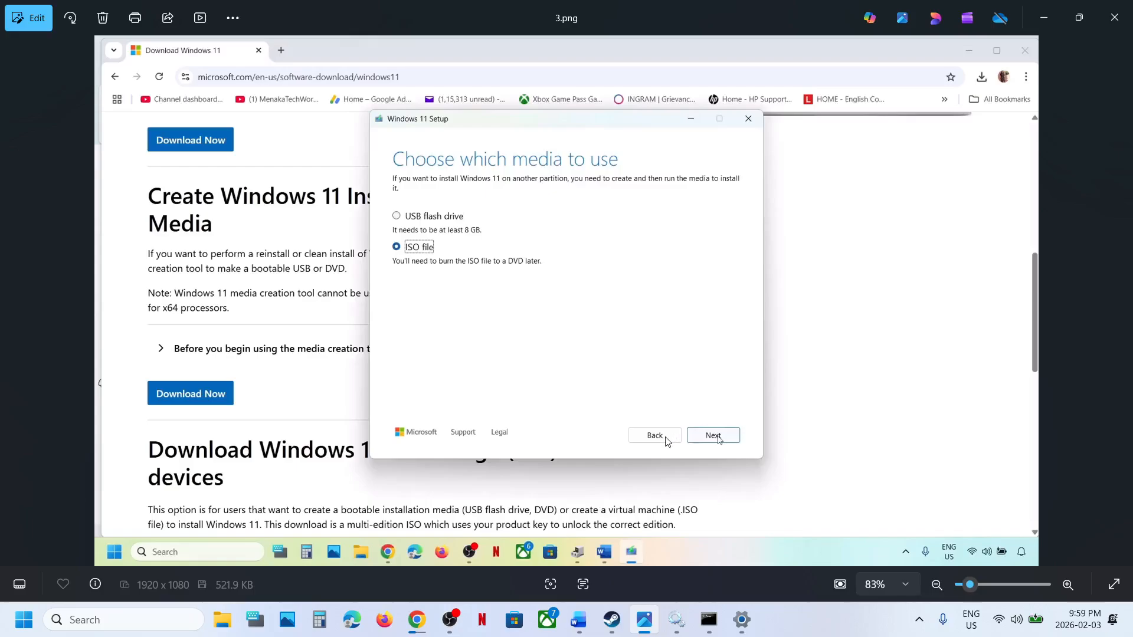
{"action": "key", "text": "Left"}
{"action": "key", "text": "Right"}
{"action": "key", "text": "Right"}
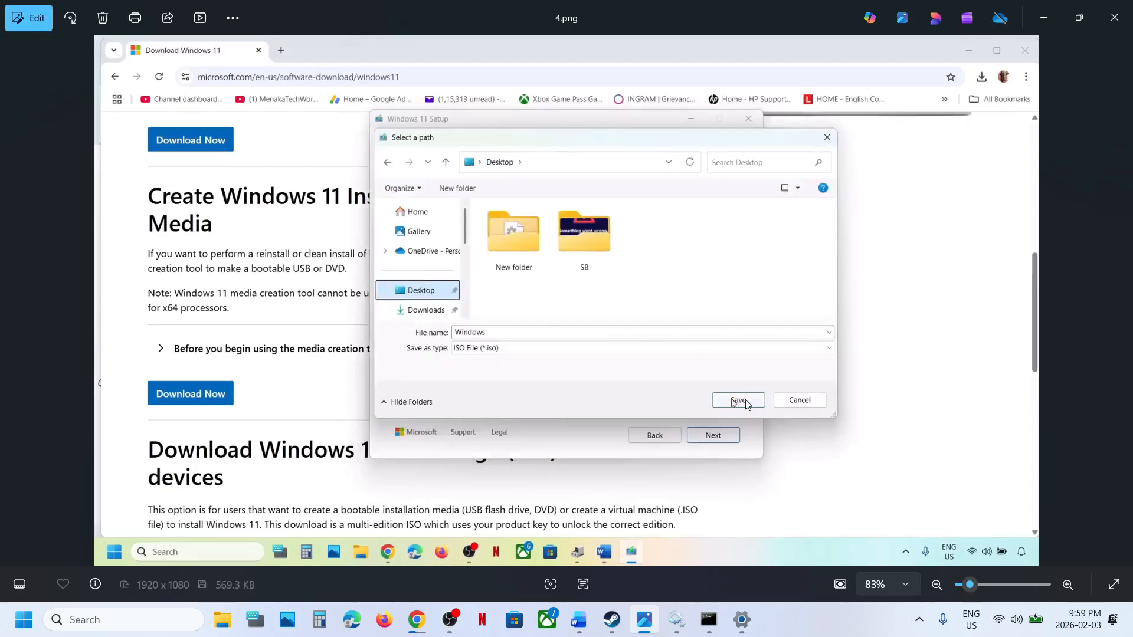
{"action": "key", "text": "Right"}
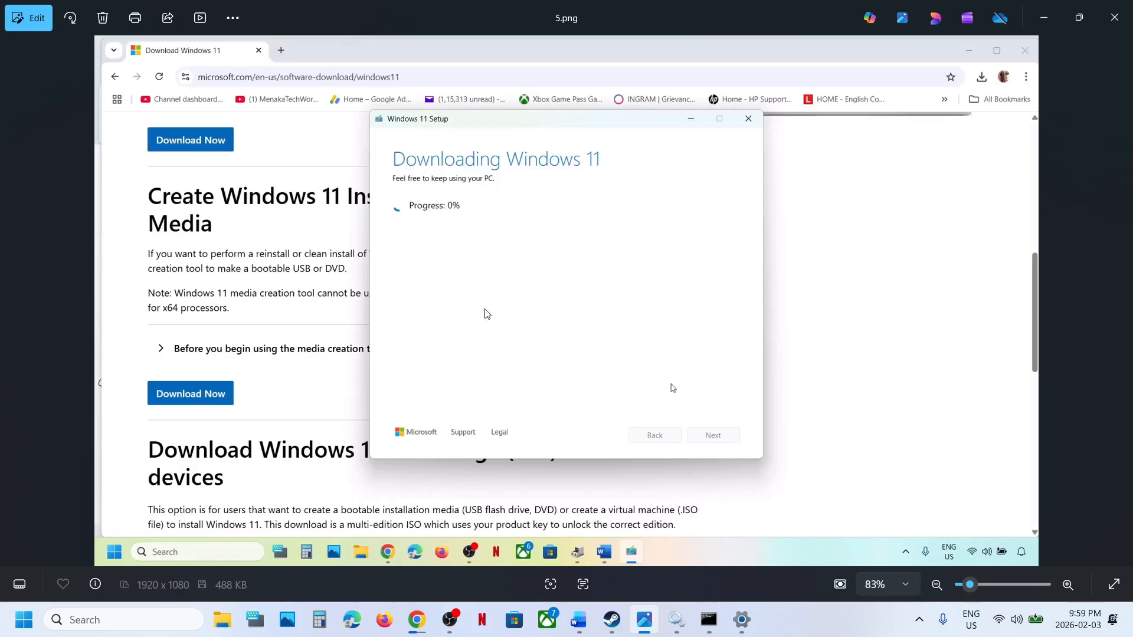
{"action": "key", "text": "Right"}
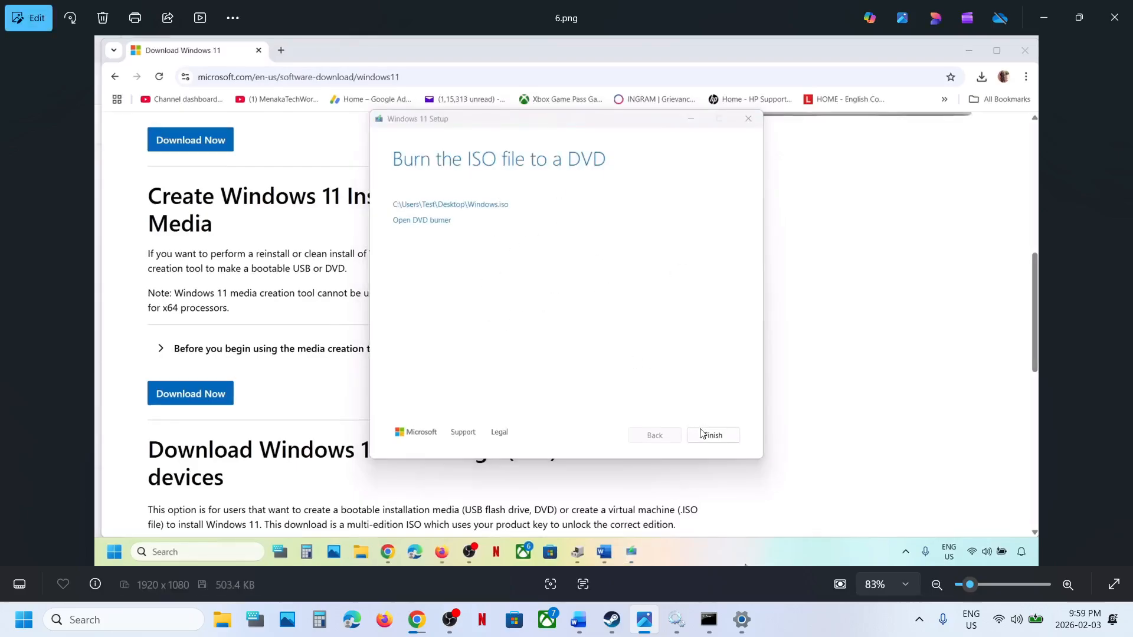
{"action": "key", "text": "Right"}
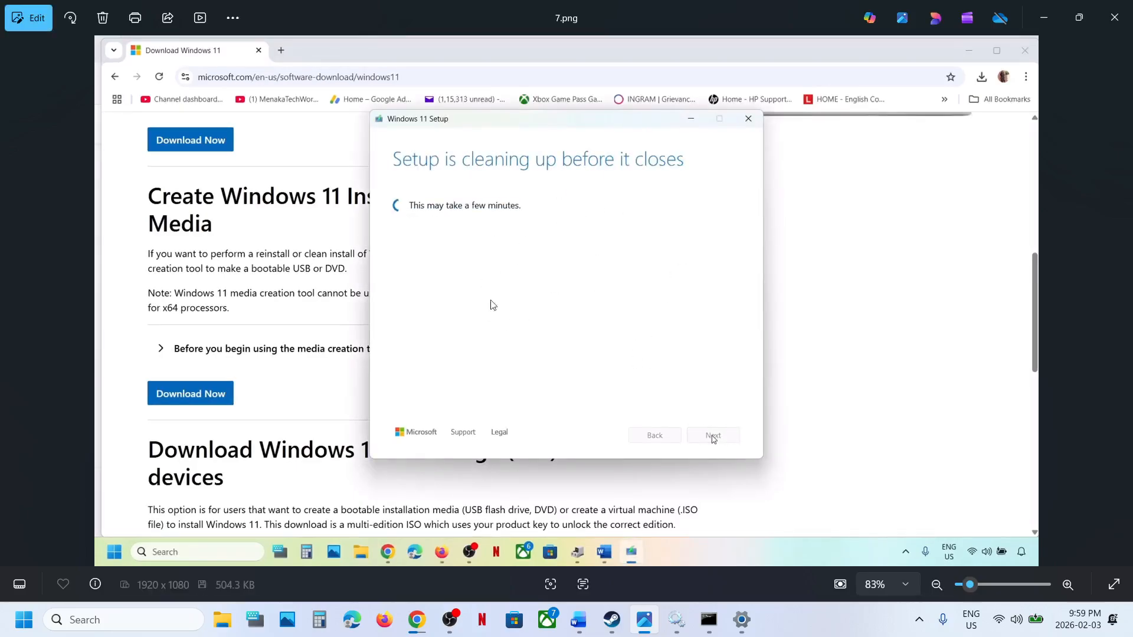
- Review screenshots 8.png to 13.png showing how to run setup from the ISO and install Windows 11 keeping personal files and apps
{"action": "key", "text": "Right"}
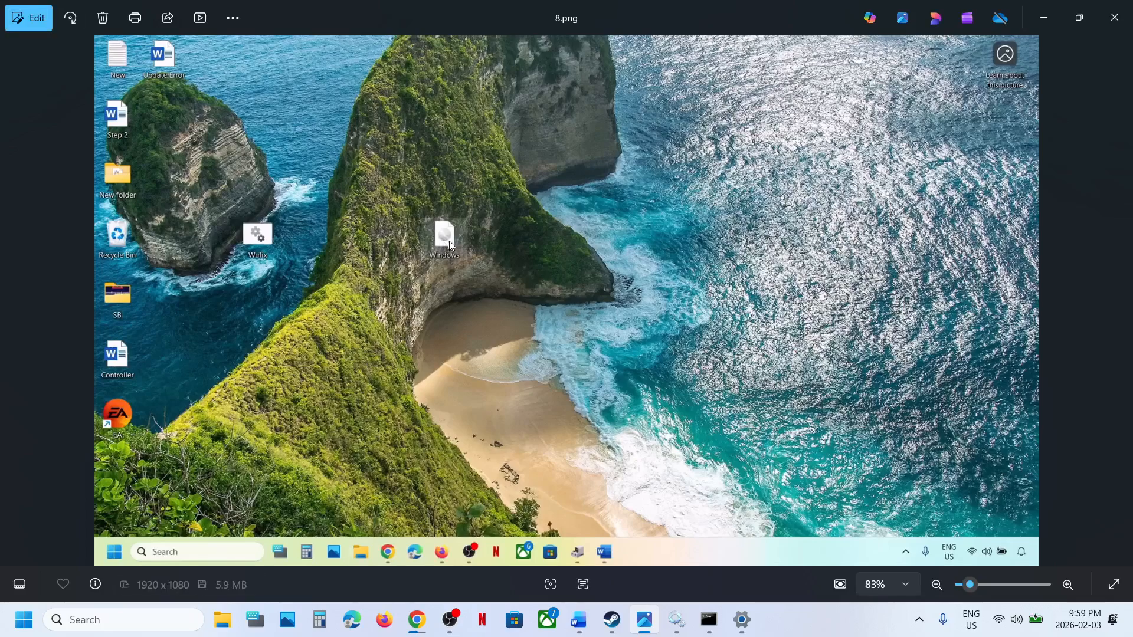
{"action": "key", "text": "Right"}
{"action": "key", "text": "Right"}
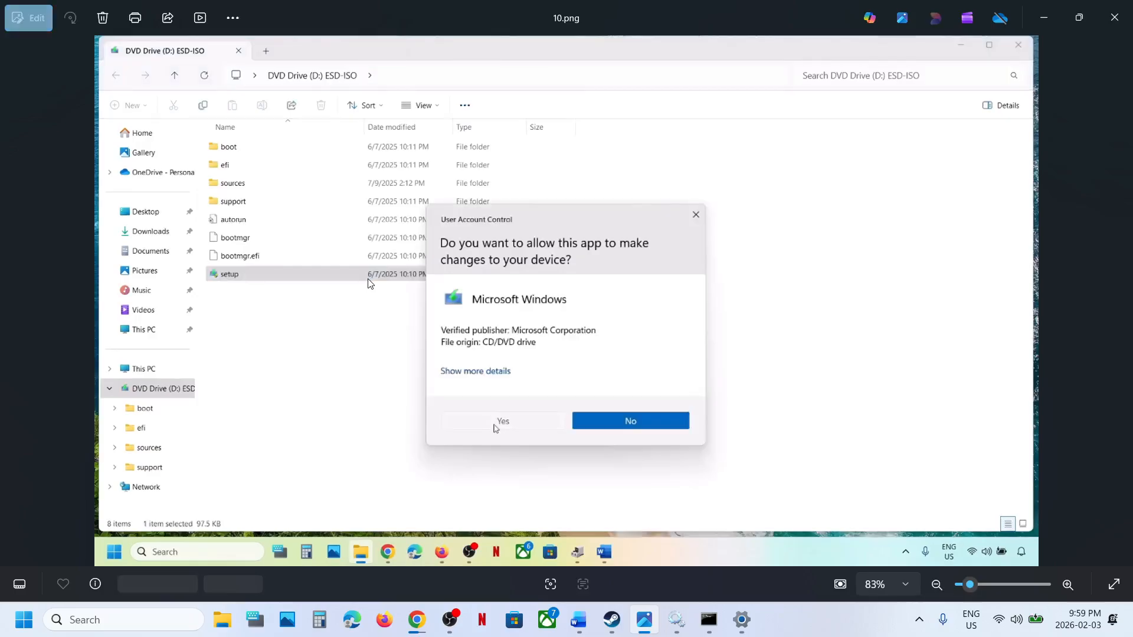
{"action": "key", "text": "Right"}
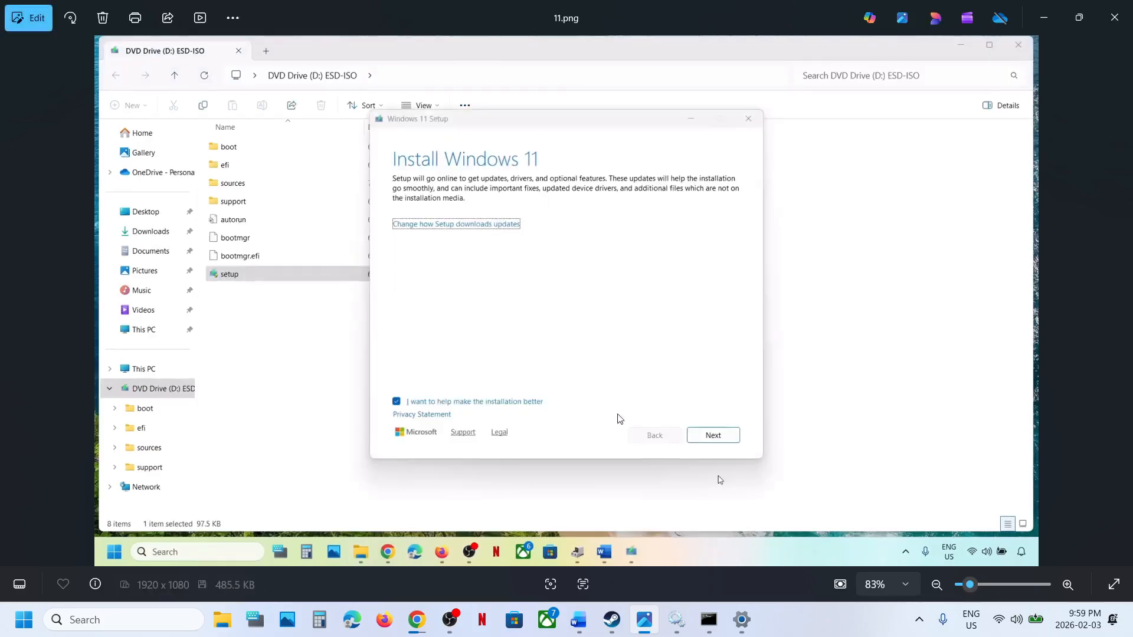
{"action": "key", "text": "Right"}
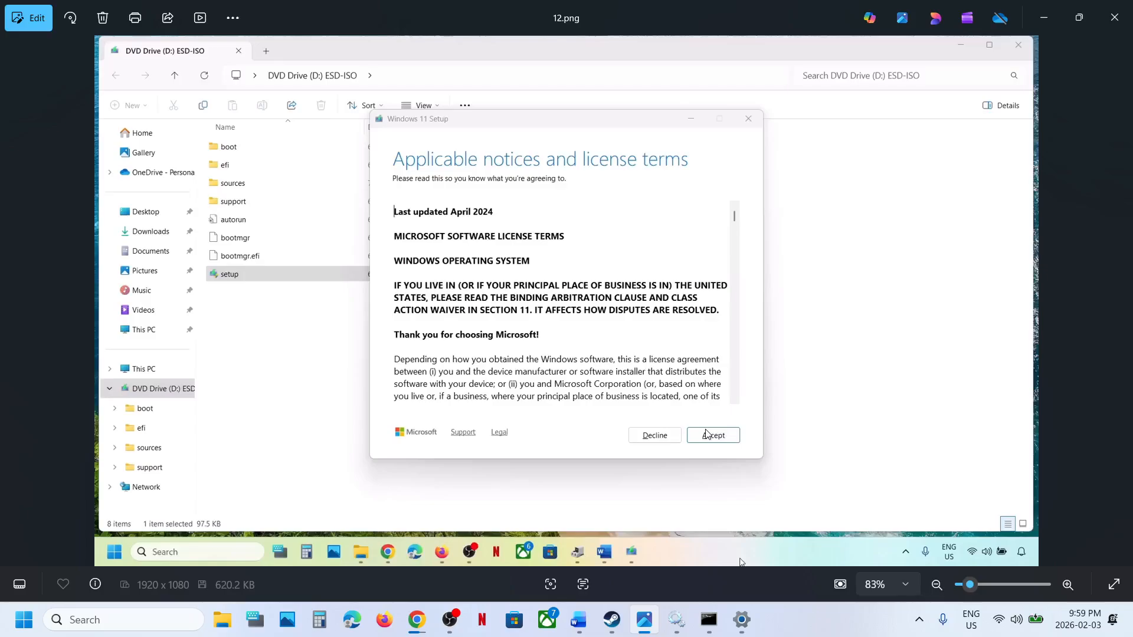
{"action": "key", "text": "Right"}
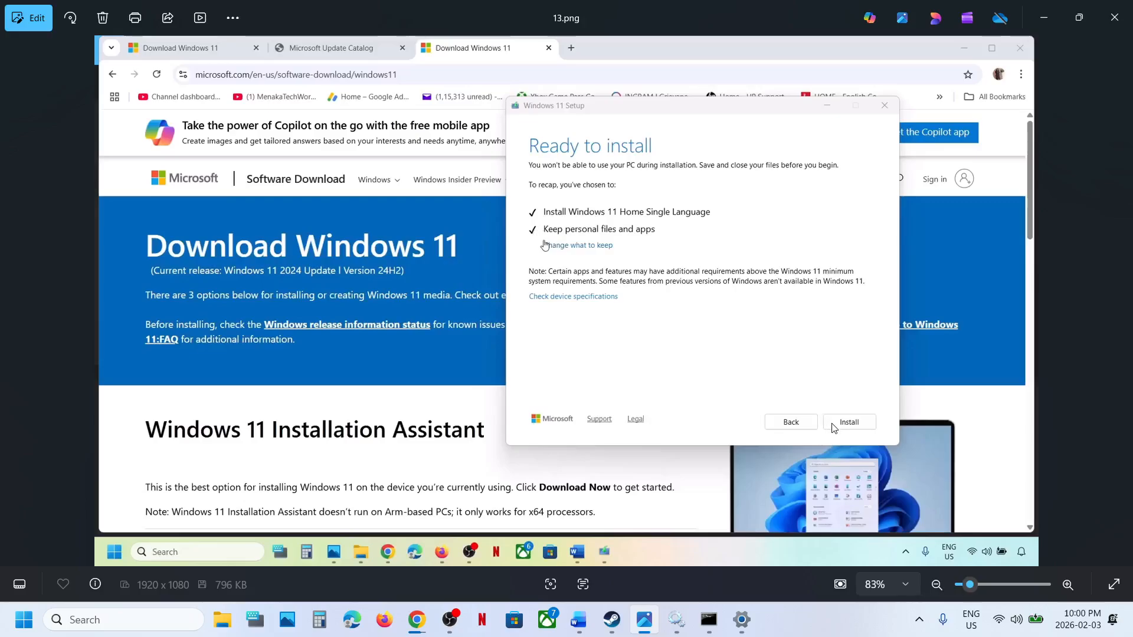
- Switch to Settings, open the Windows Update page and check the status of the 2026-01 Preview Update (KB5074105)
{"action": "left_click", "coordinate": [746, 627]}
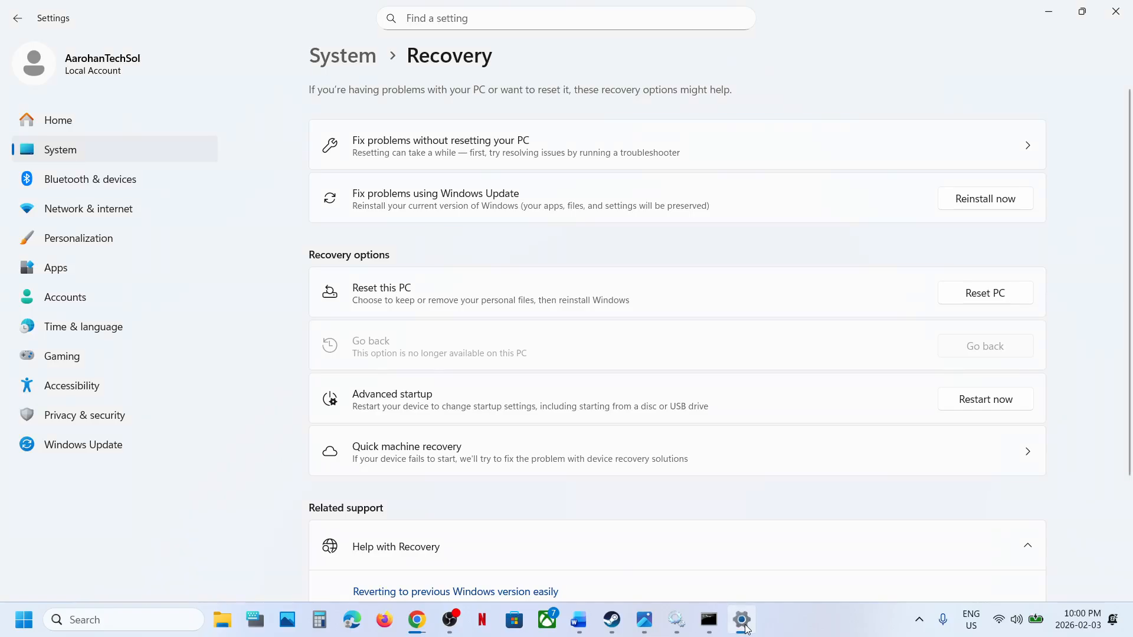
{"action": "left_click", "coordinate": [131, 453]}
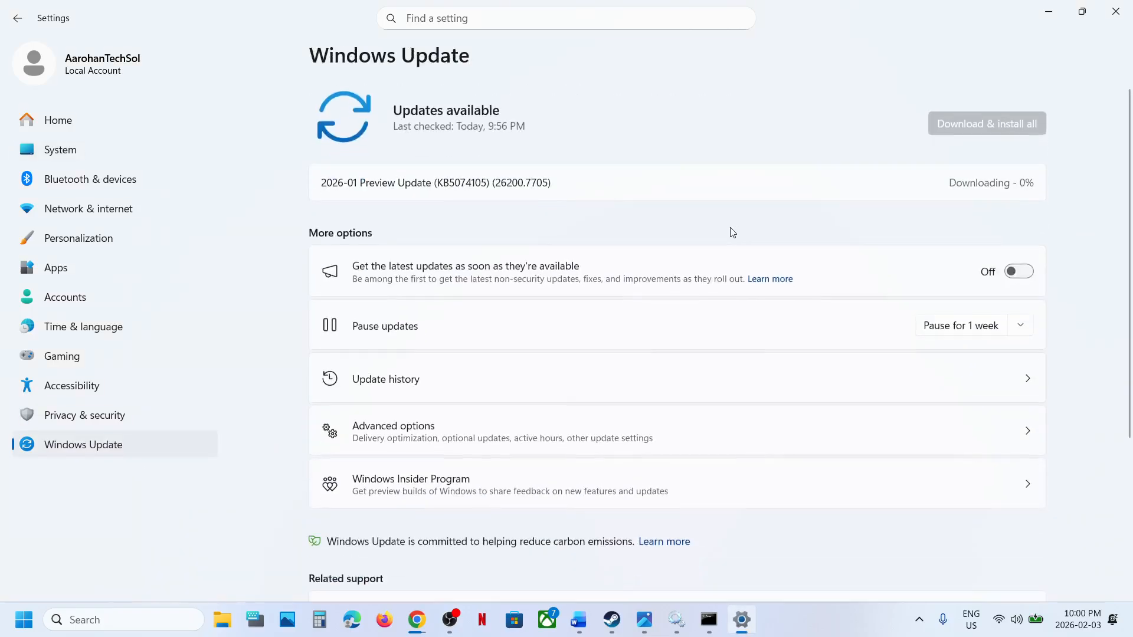
{"action": "left_click_drag", "start_coordinate": [447, 184], "coordinate": [487, 180]}
{"action": "left_click", "coordinate": [487, 180]}
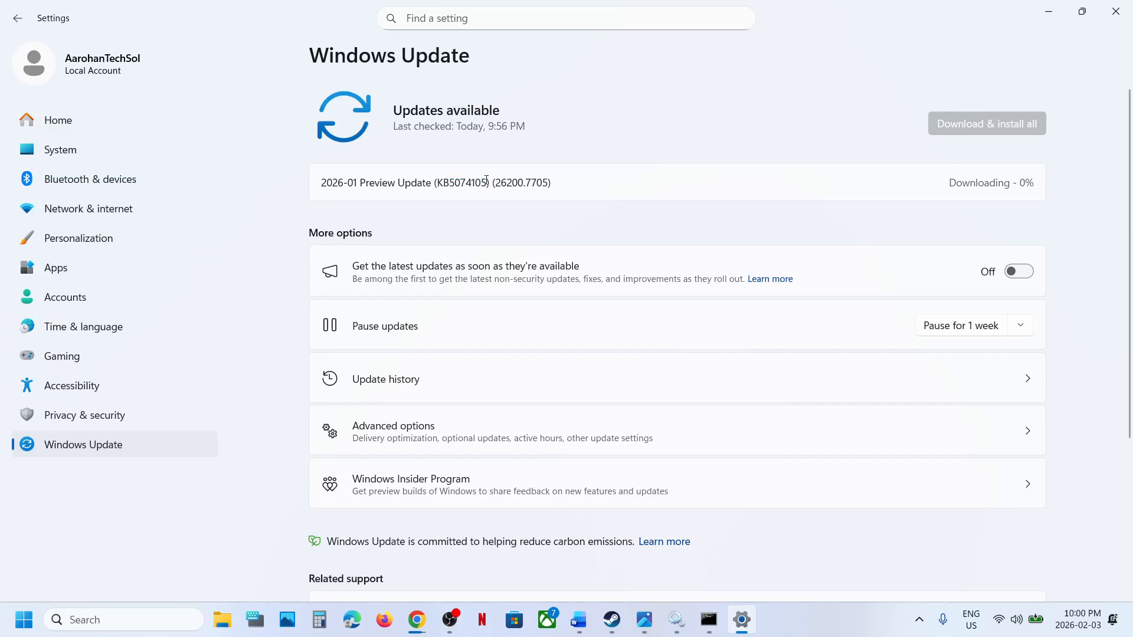